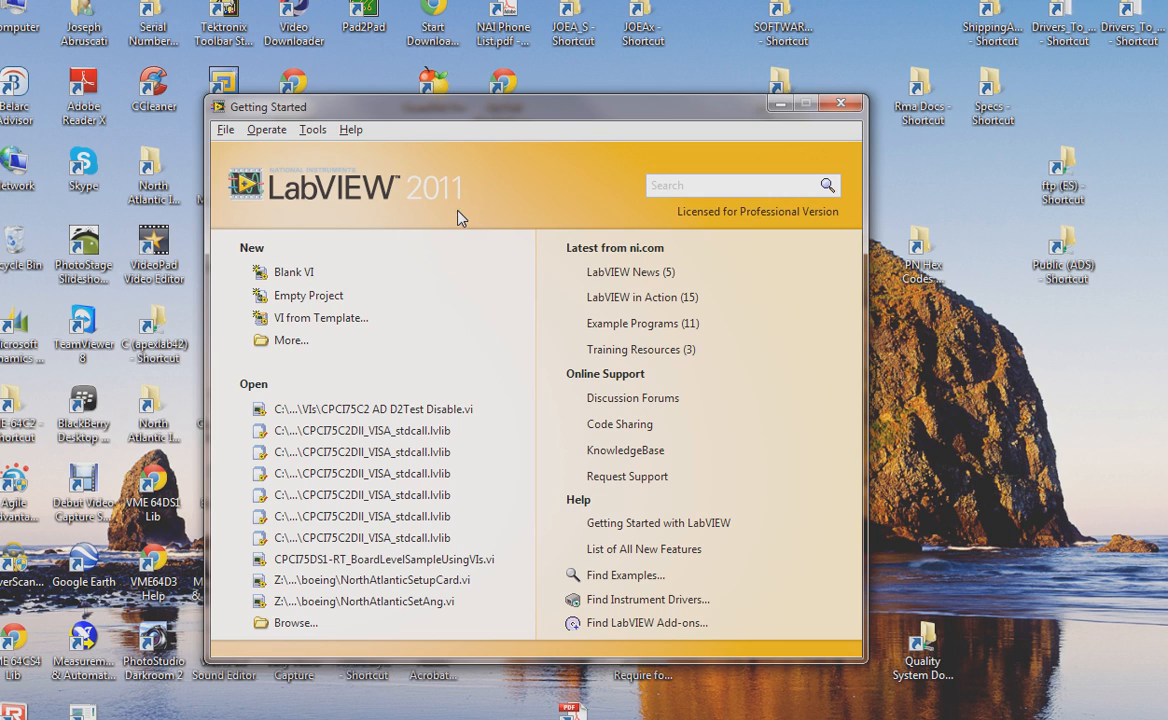
# - Create a new blank VI from the Getting Started window
pyautogui.click(453, 218)
pyautogui.click(297, 279)
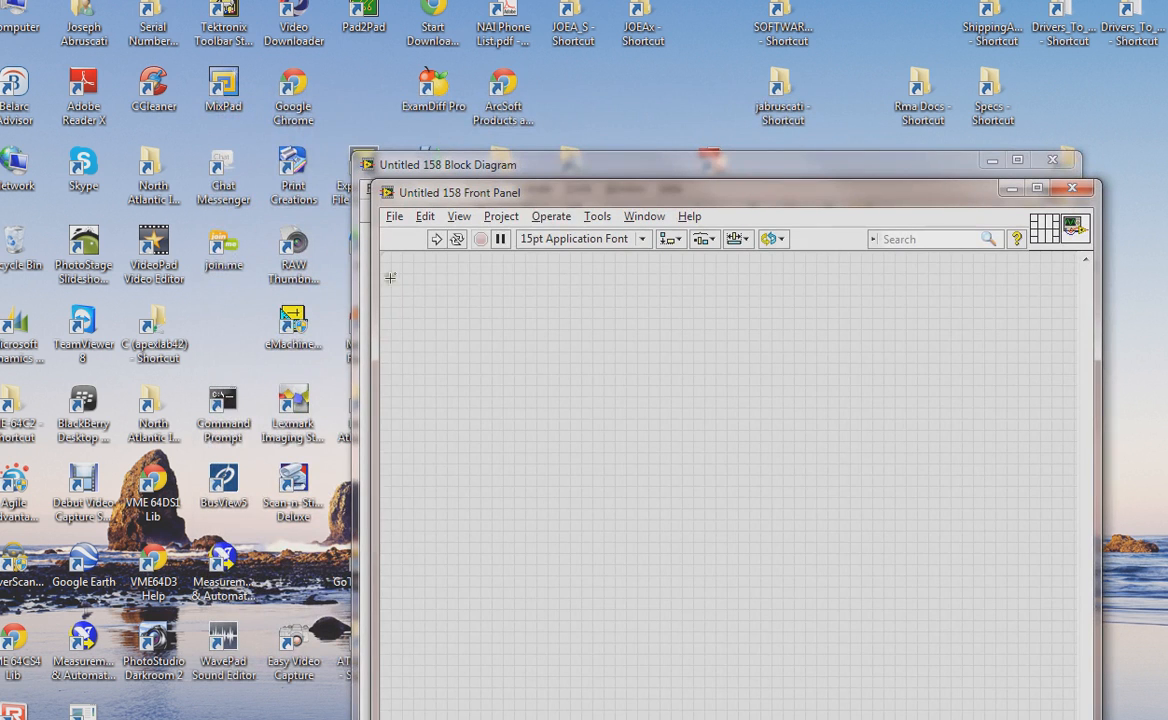
pyautogui.moveTo(586, 201); pyautogui.dragTo(391, 89)
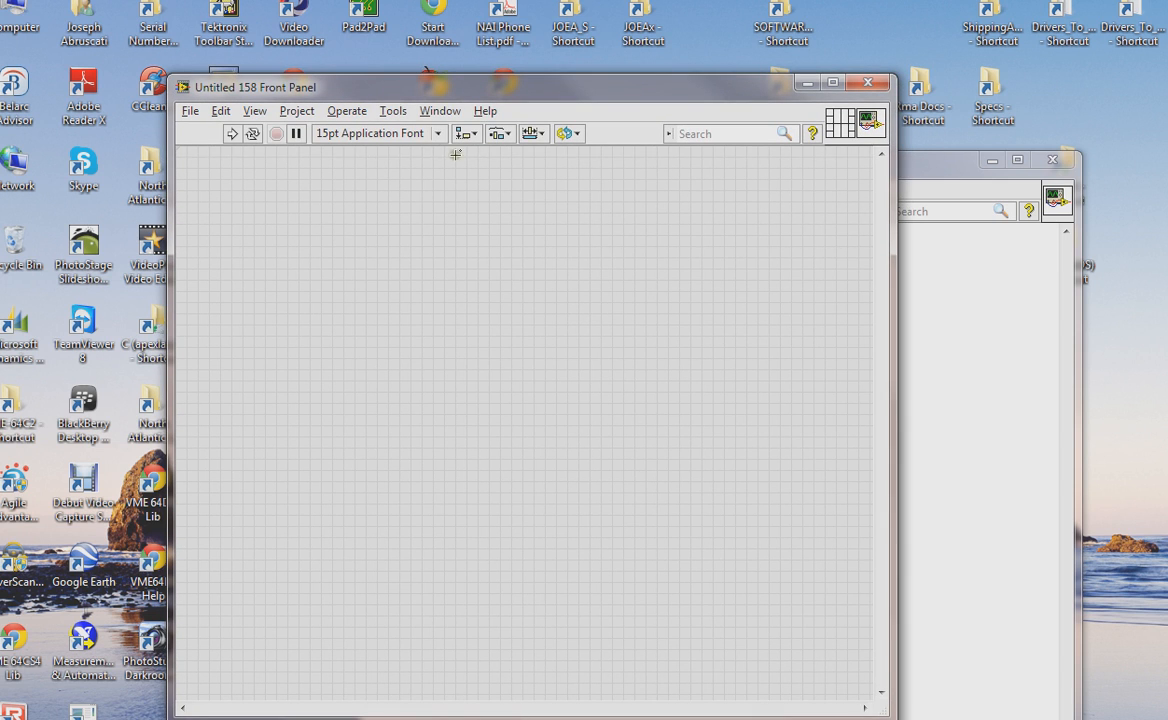
# - Start the Import Shared Library (.dll) wizard
pyautogui.click(392, 112)
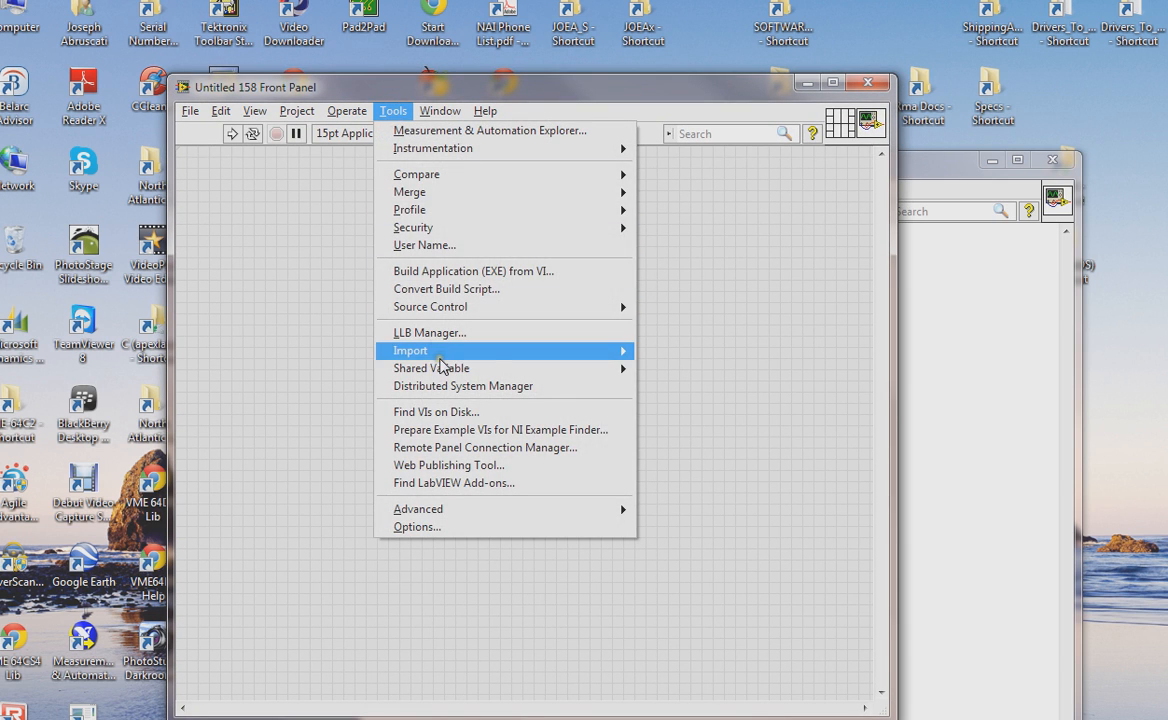
pyautogui.moveTo(405, 350)
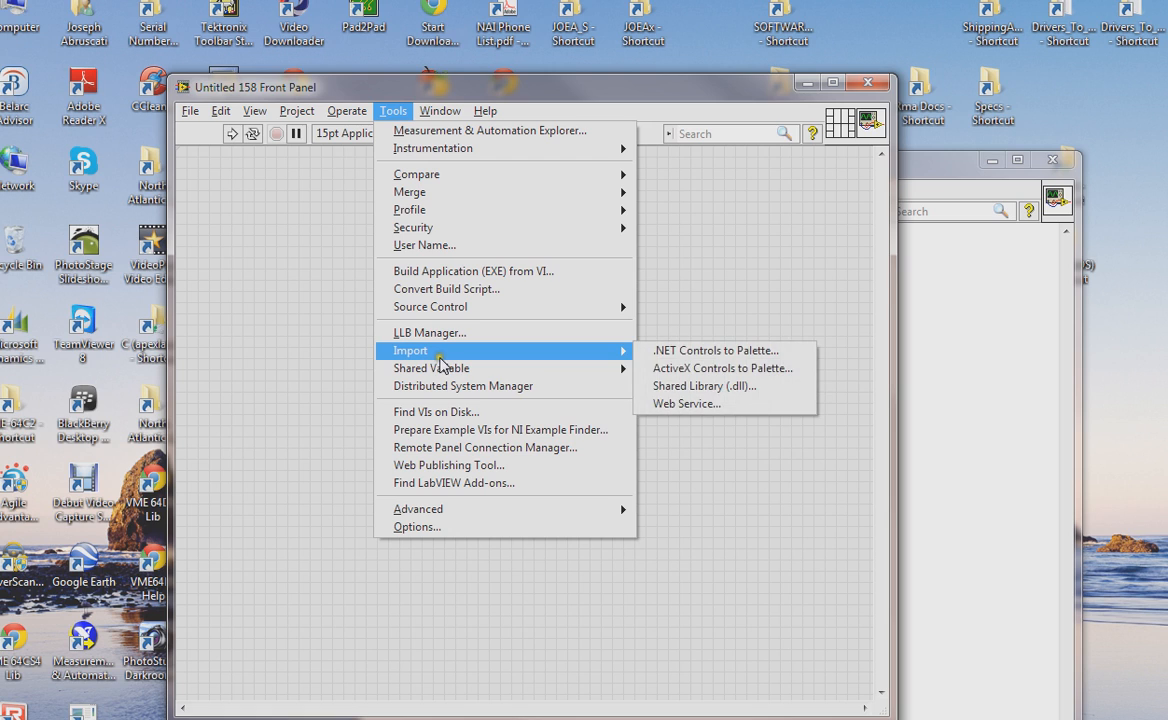
pyautogui.click(755, 388)
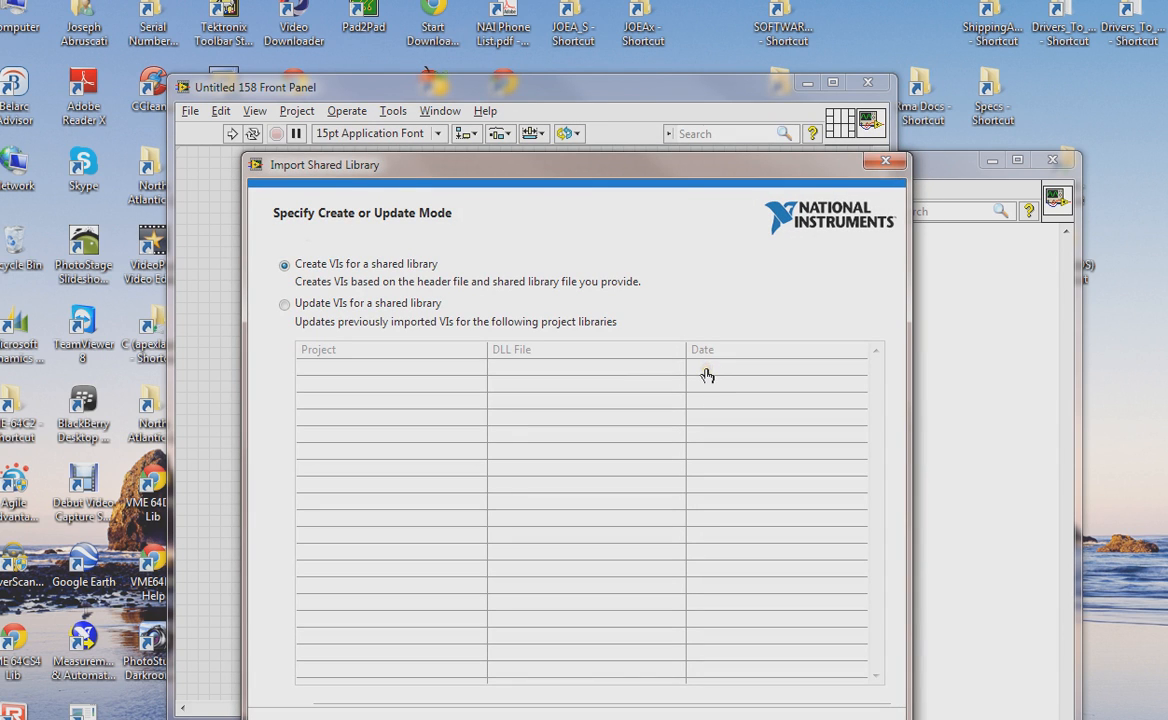
# - Choose the mode to create VIs for a shared library and advance the wizard
pyautogui.click(589, 372)
pyautogui.click(489, 366)
pyautogui.click(285, 304)
pyautogui.moveTo(880, 395); pyautogui.dragTo(824, 500)
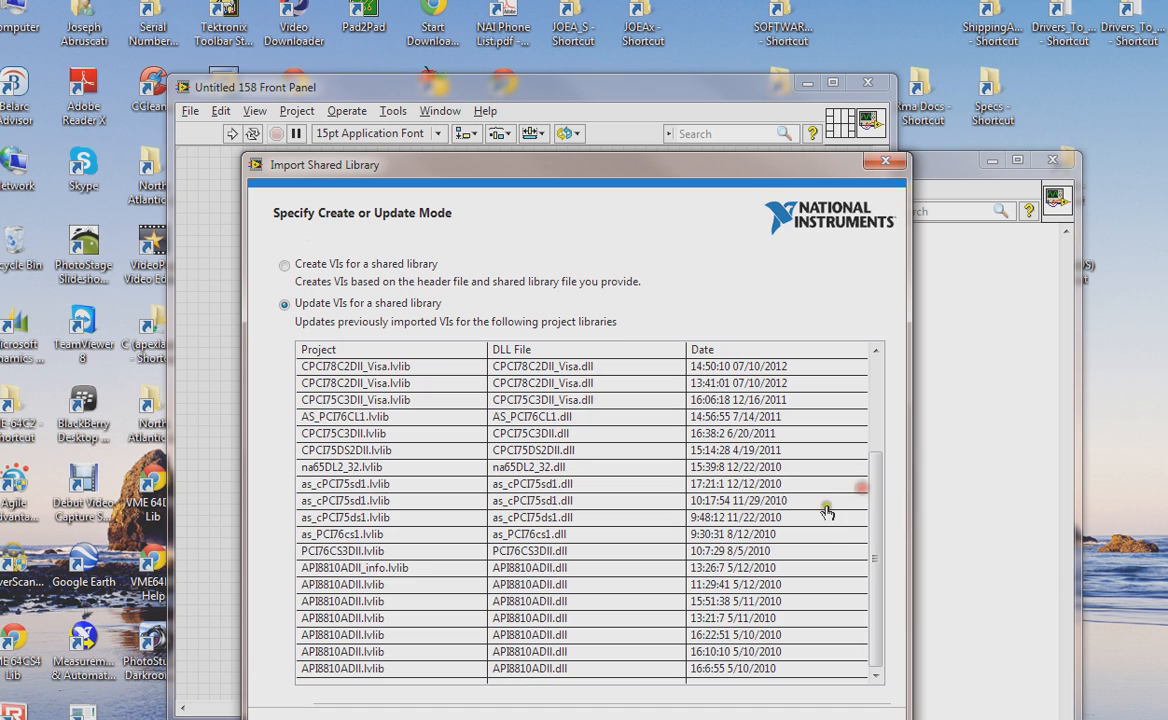
pyautogui.click(286, 266)
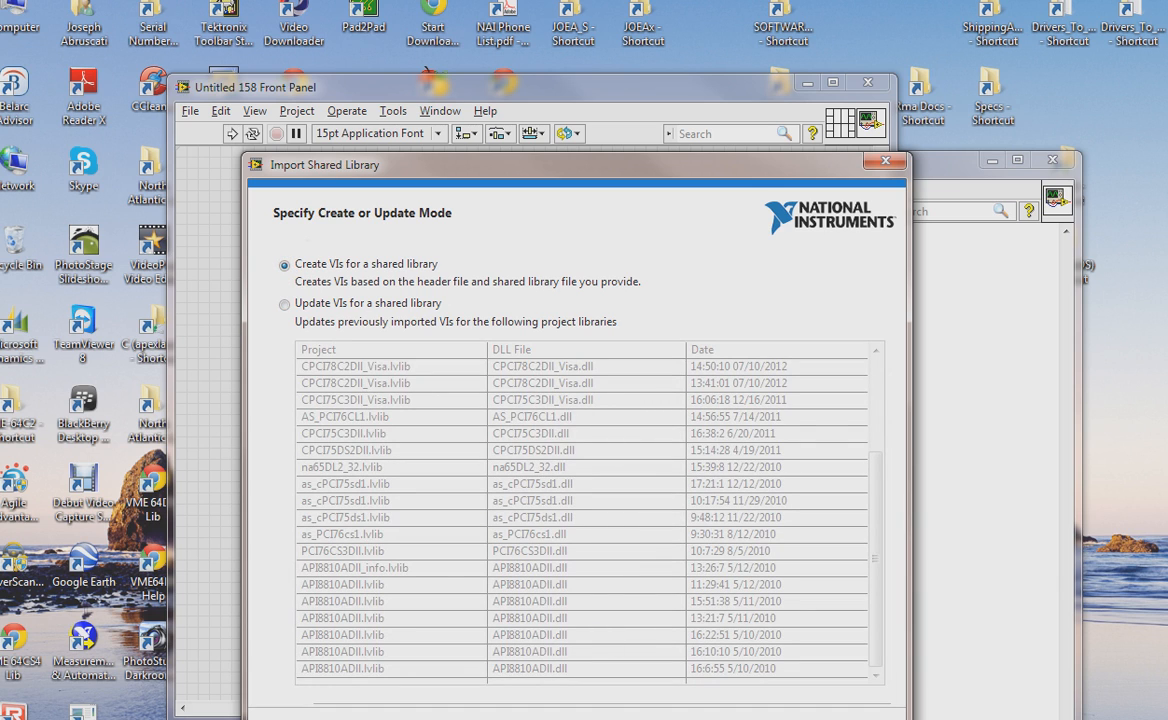
pyautogui.press('Return')
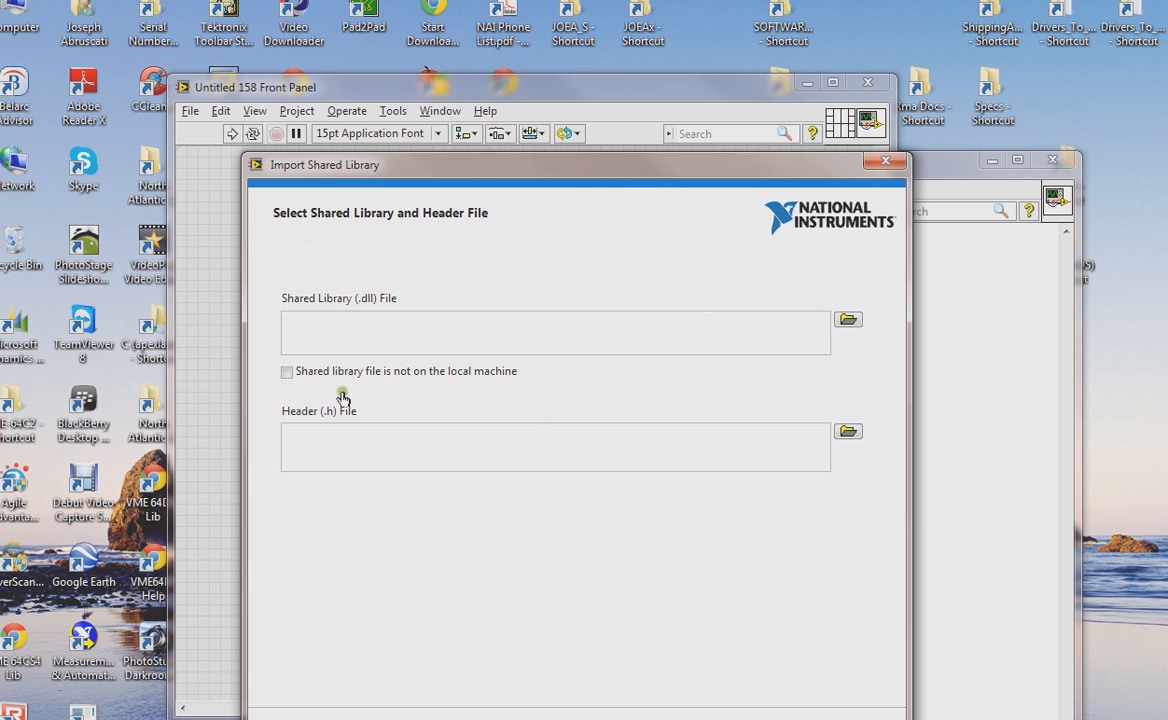
# - Mark the library as not on the local machine and select CPCI75C2DII_VISA_stdcall.dll from the Release folder
pyautogui.click(287, 371)
pyautogui.click(847, 321)
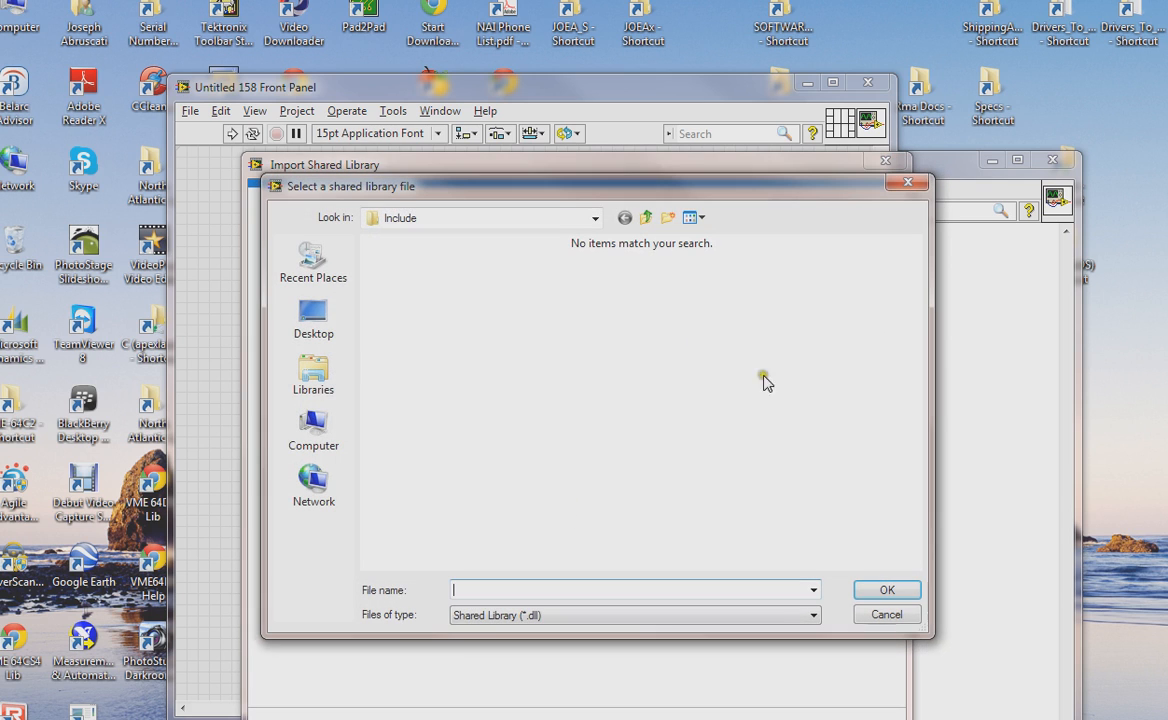
pyautogui.click(597, 225)
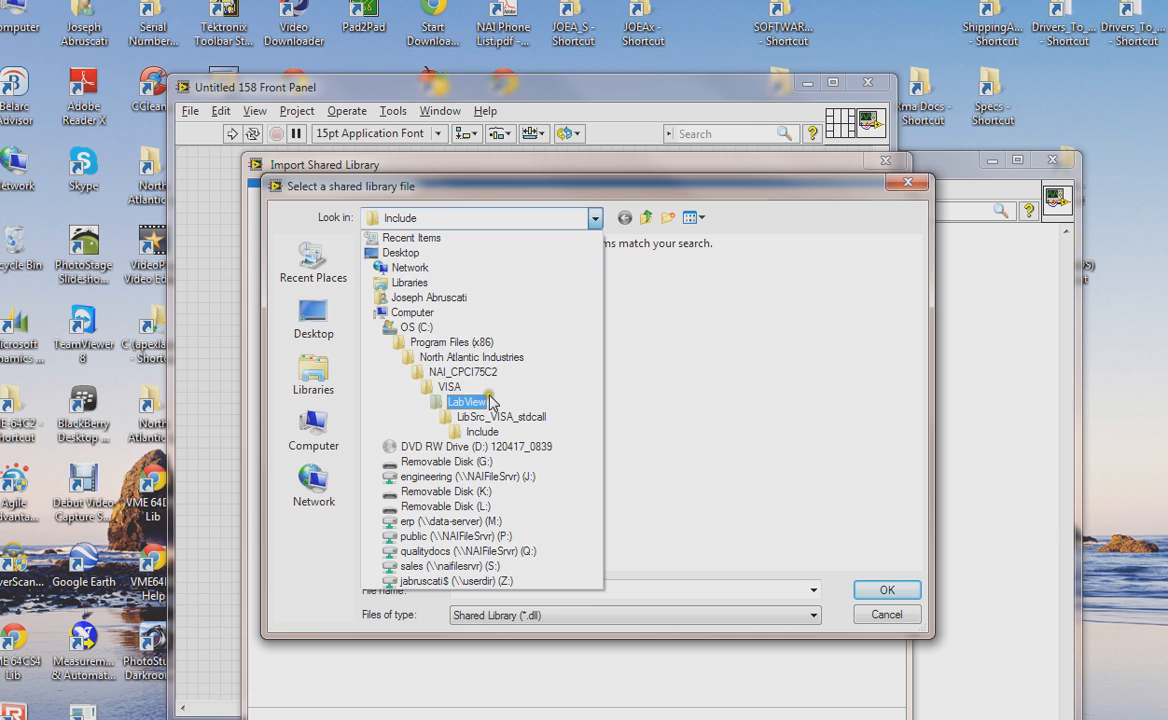
pyautogui.click(533, 426)
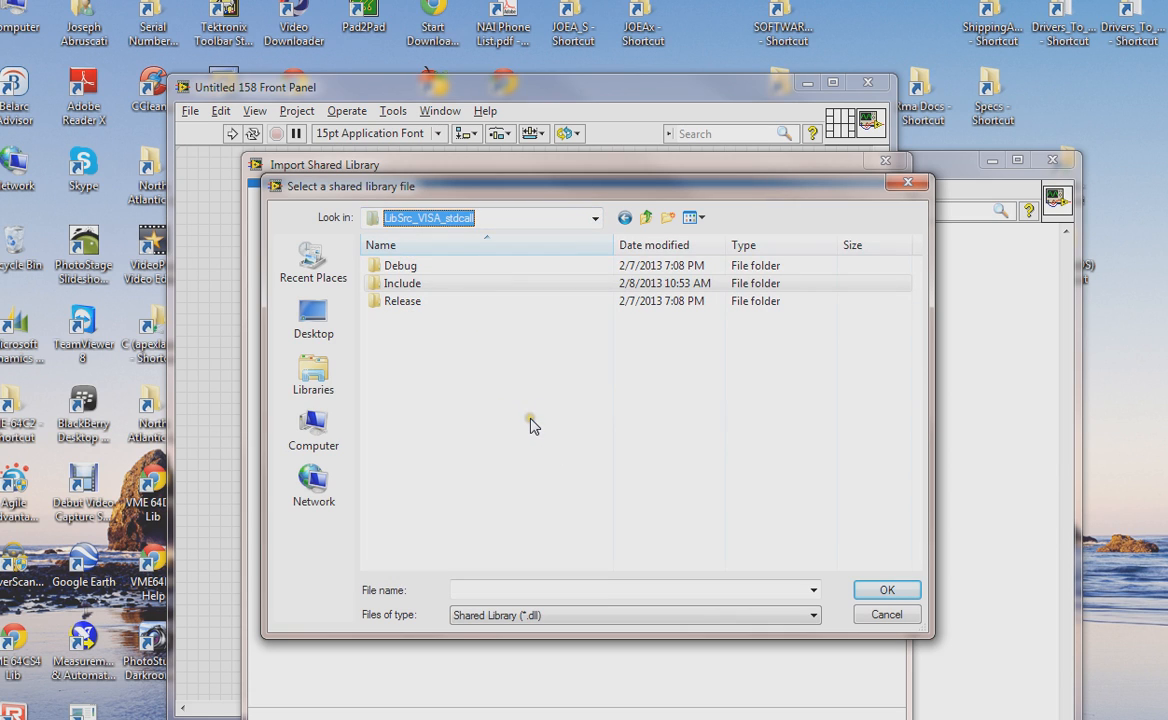
pyautogui.doubleClick(402, 300)
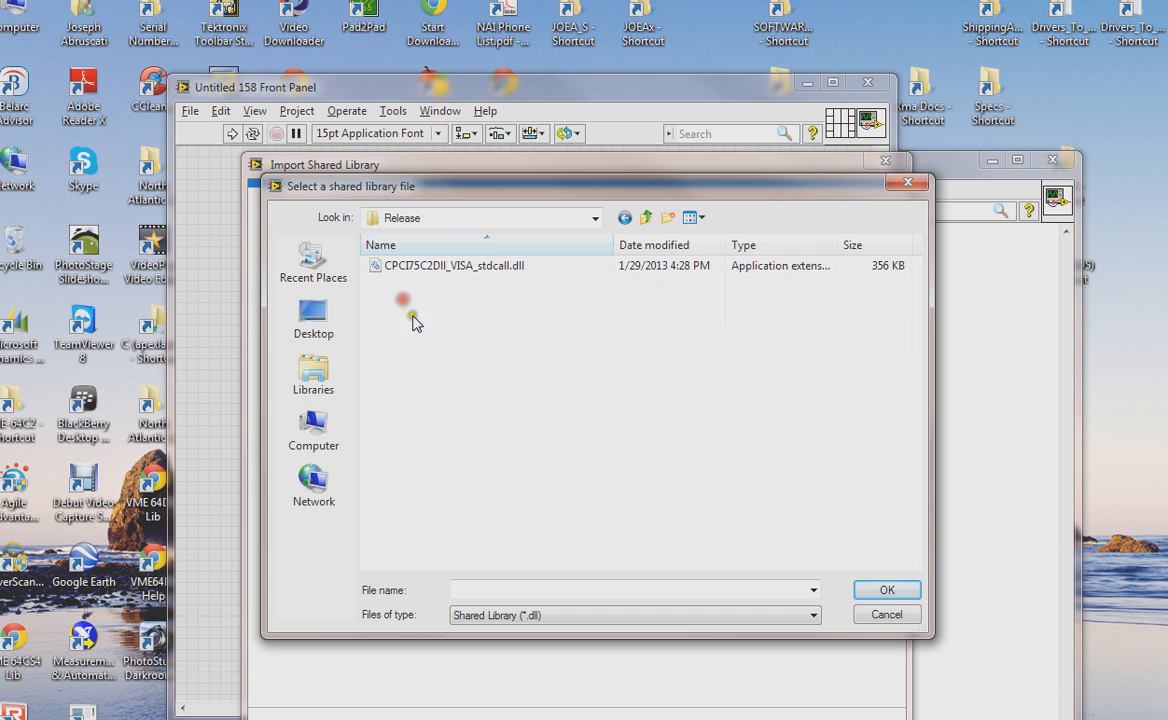
pyautogui.click(506, 266)
pyautogui.click(886, 590)
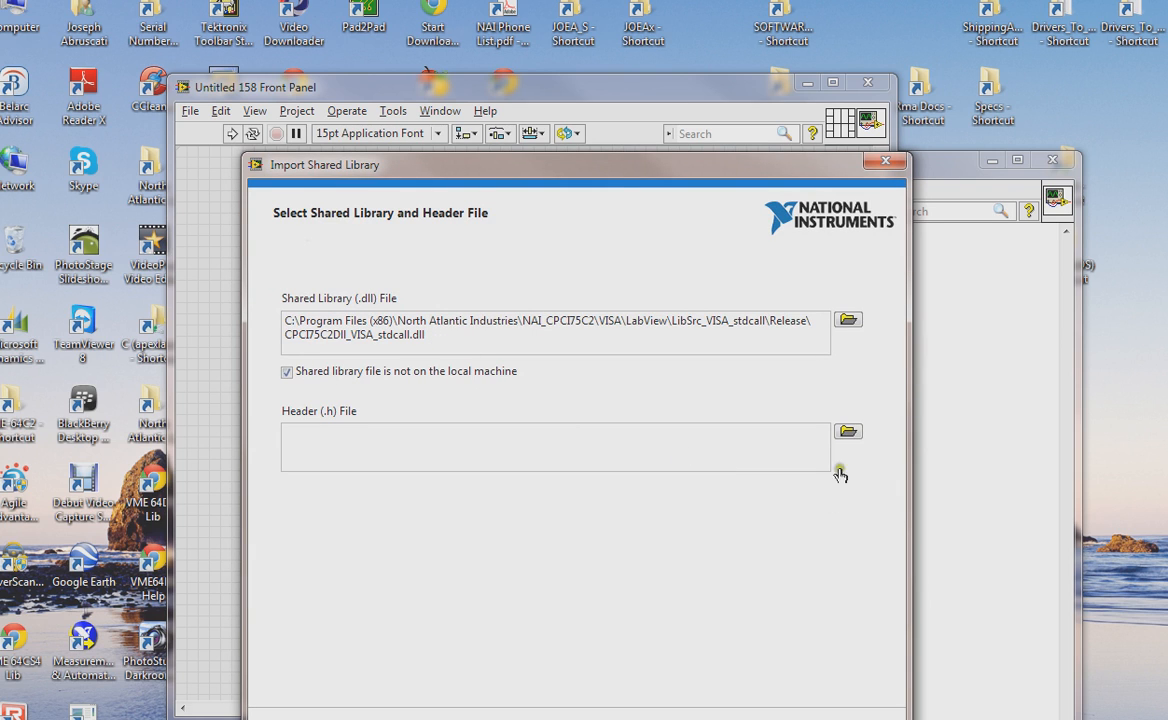
# - Select the header file CPCI75C2x.h from the Include folder of LibSrc_VISA_stdcall
pyautogui.click(848, 432)
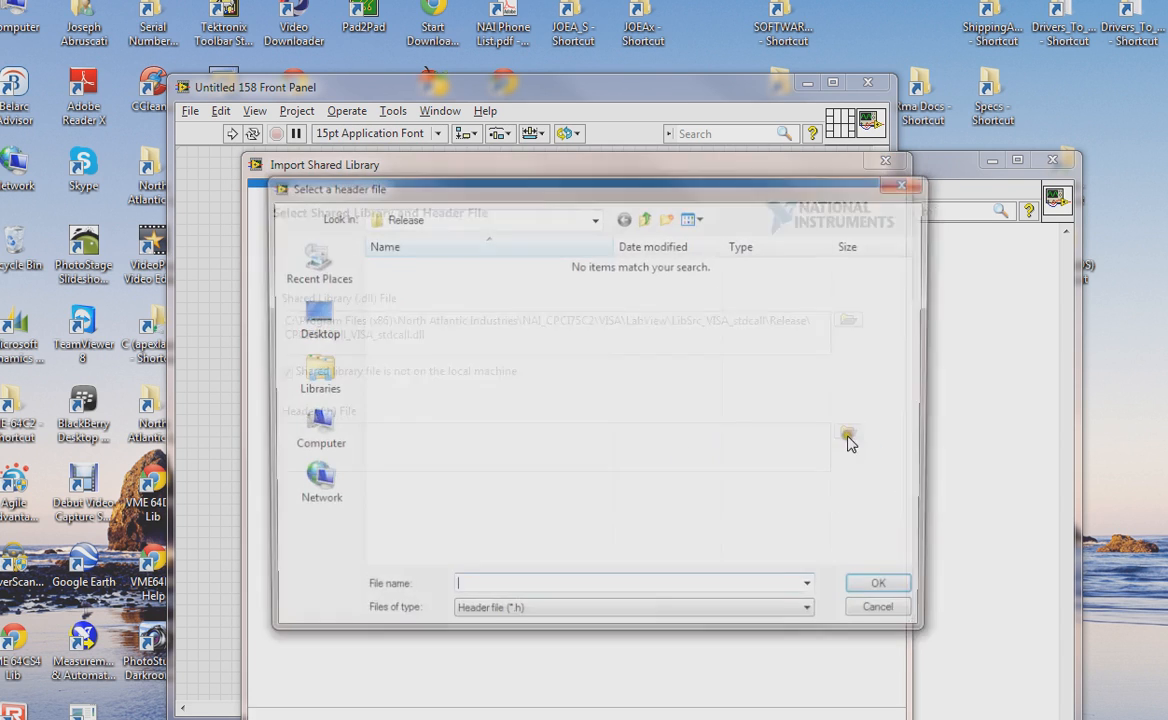
pyautogui.click(645, 218)
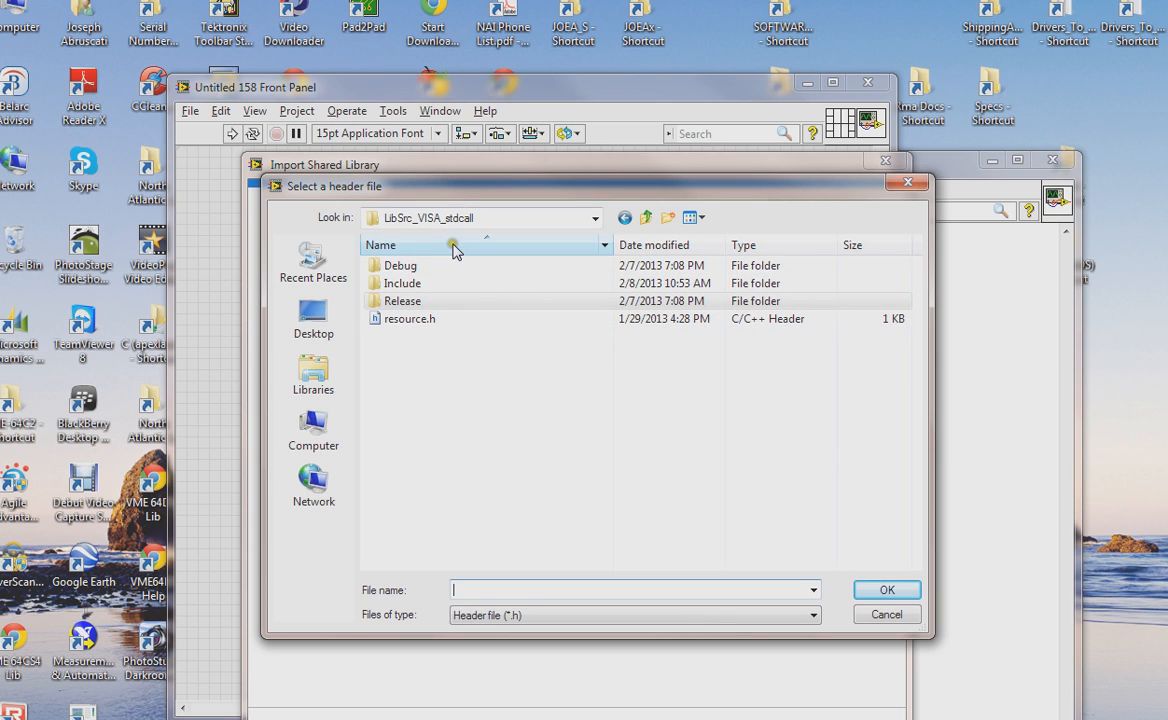
pyautogui.doubleClick(402, 285)
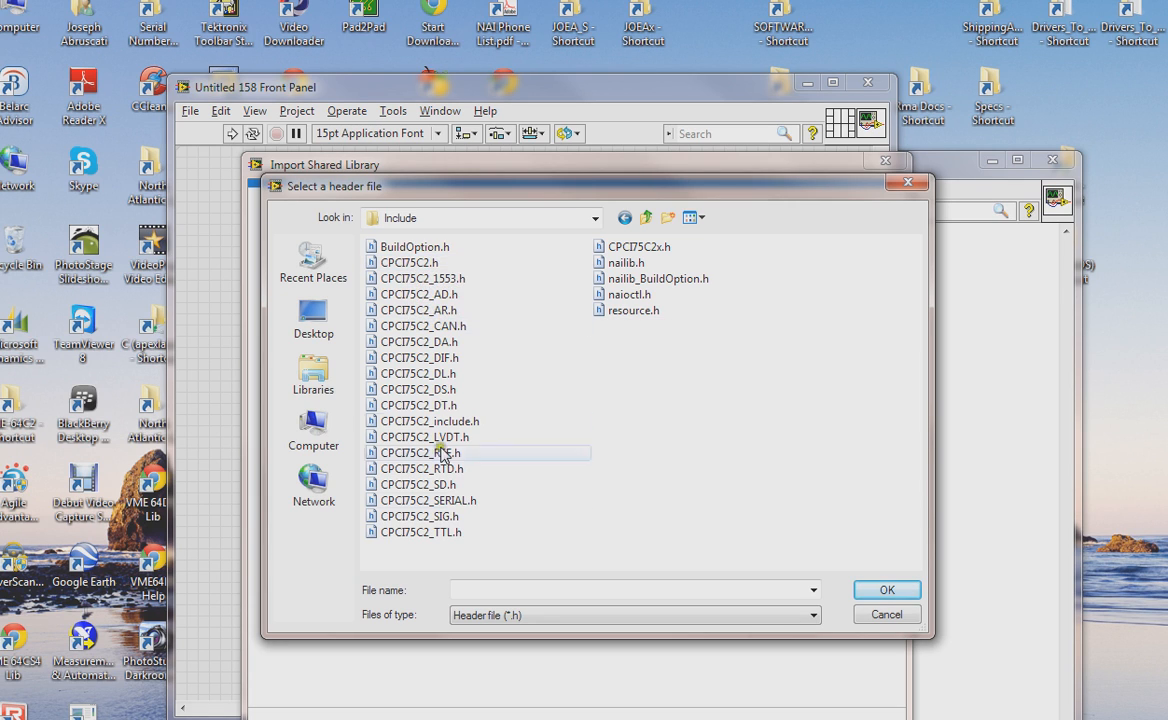
pyautogui.click(632, 253)
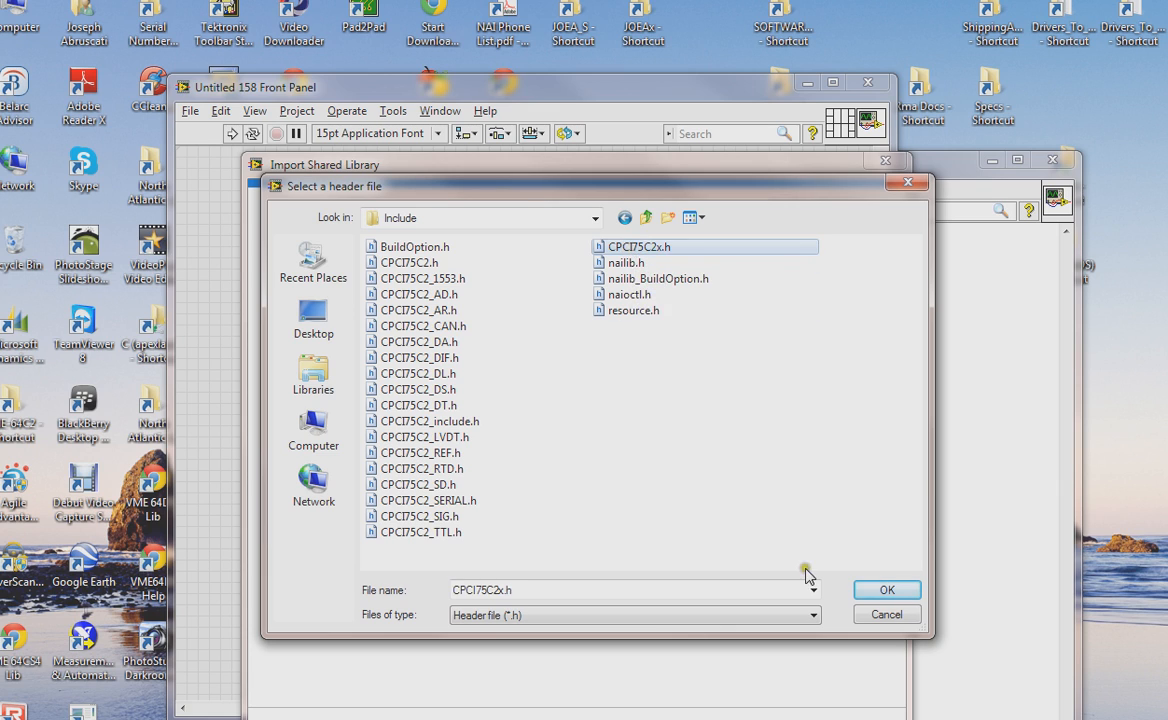
pyautogui.click(895, 591)
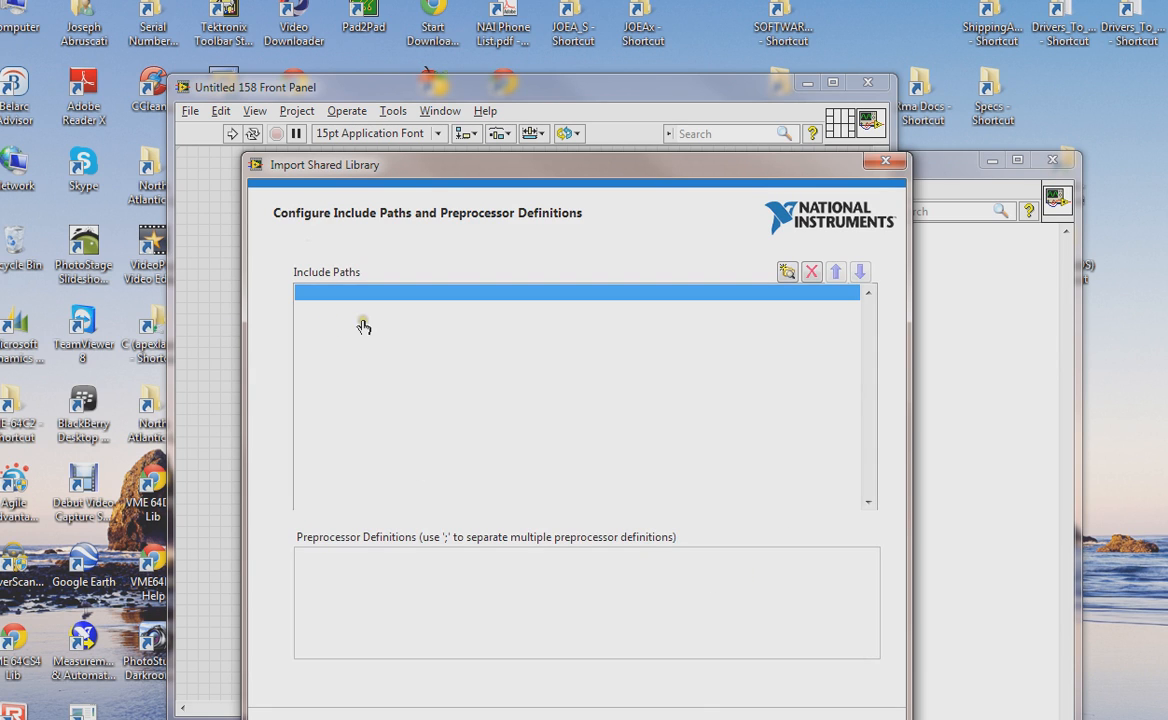
# - Skip the include paths page and check all functions to convert
pyautogui.click(462, 437)
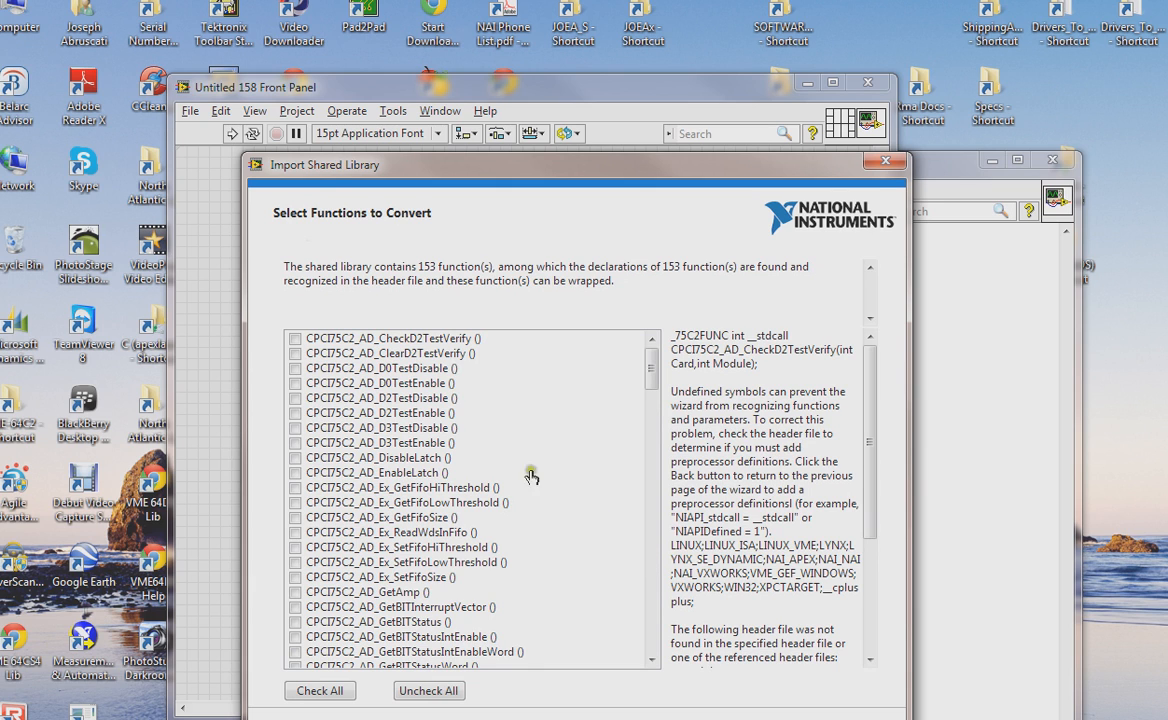
pyautogui.moveTo(659, 367); pyautogui.dragTo(652, 425)
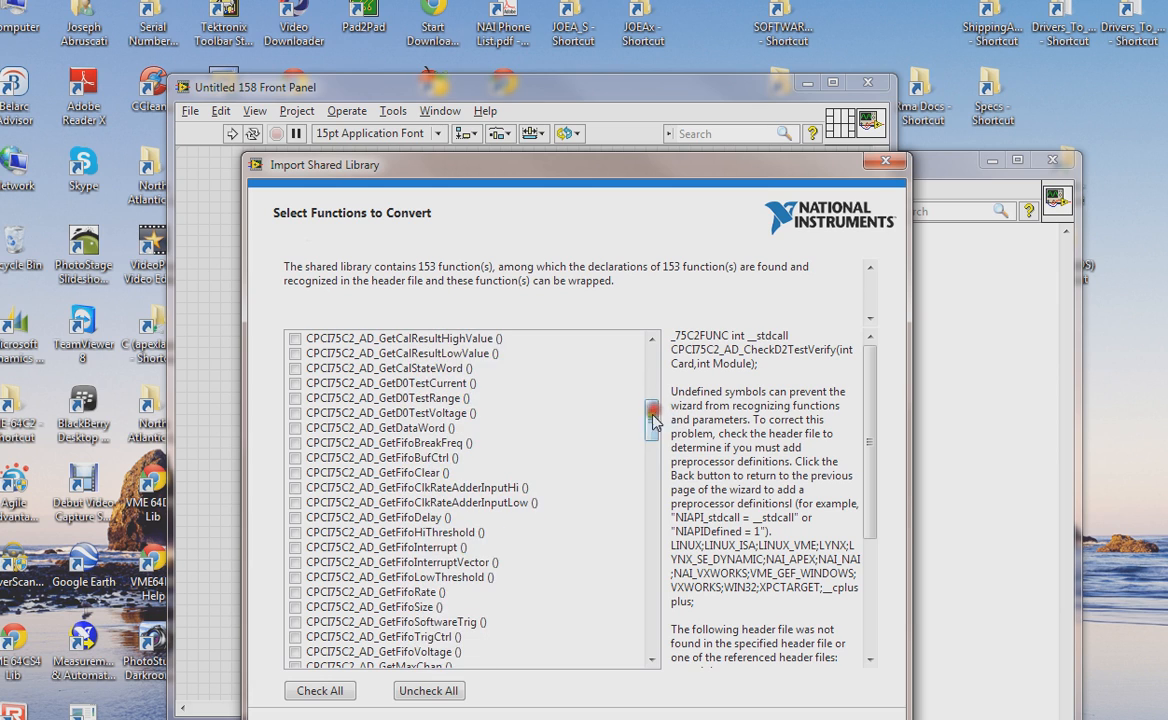
pyautogui.click(335, 691)
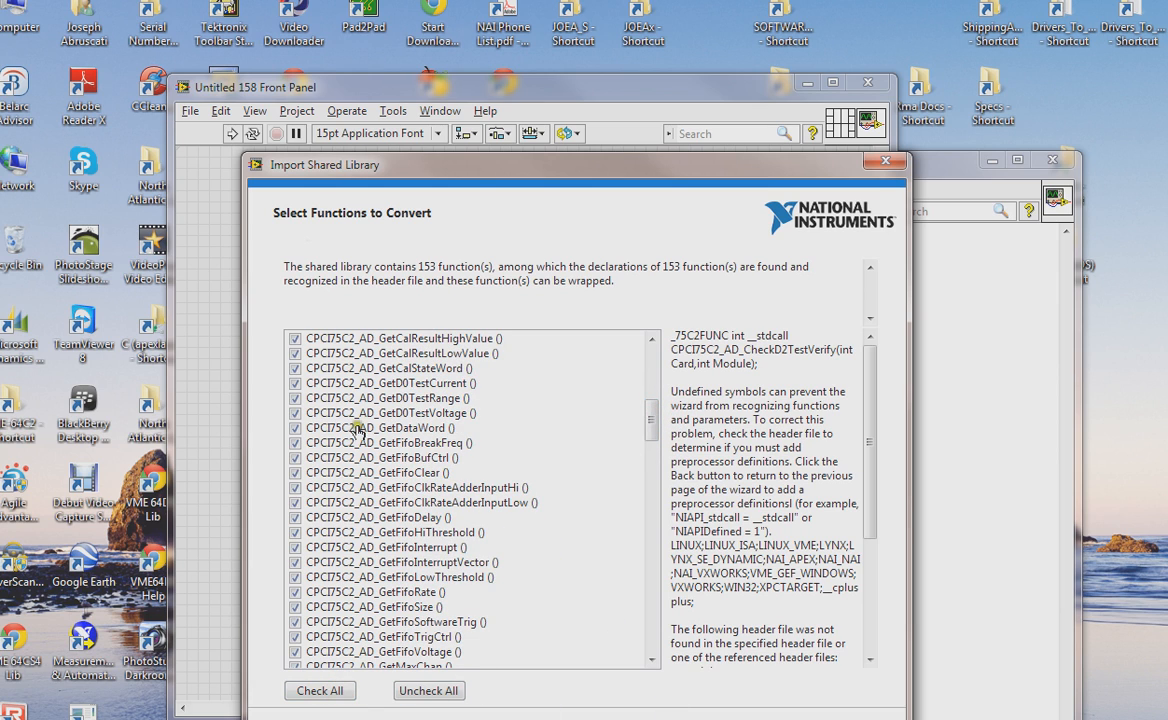
pyautogui.moveTo(652, 424); pyautogui.dragTo(650, 585)
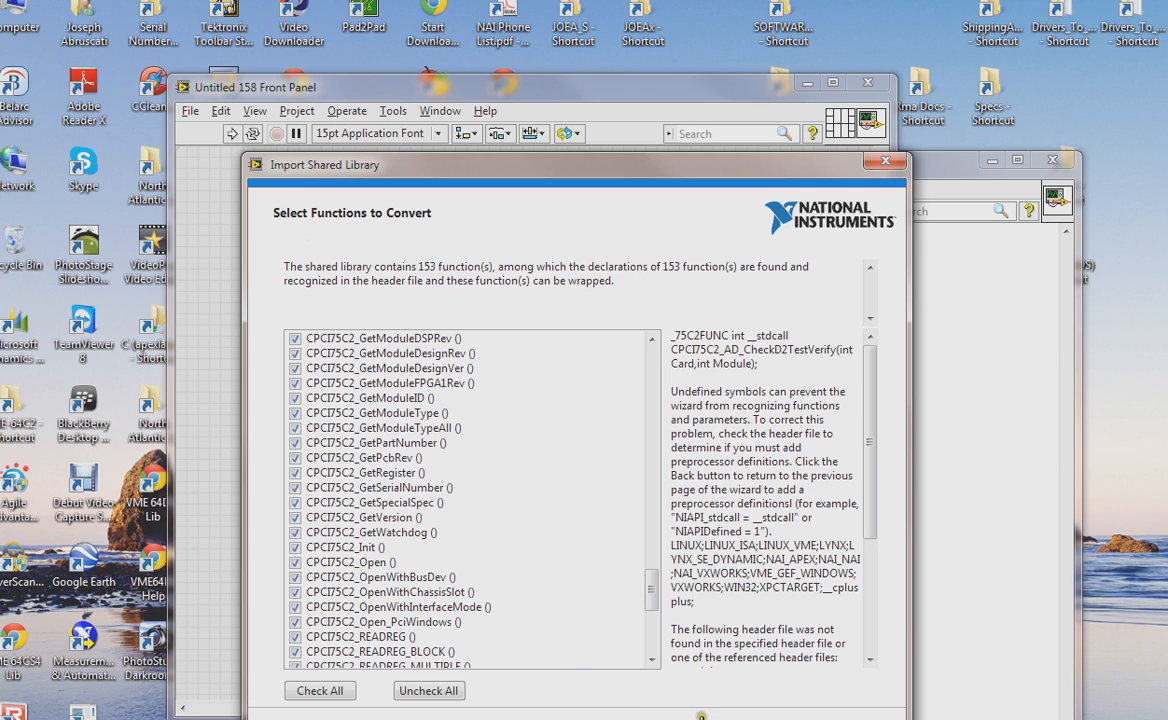
pyautogui.click(692, 718)
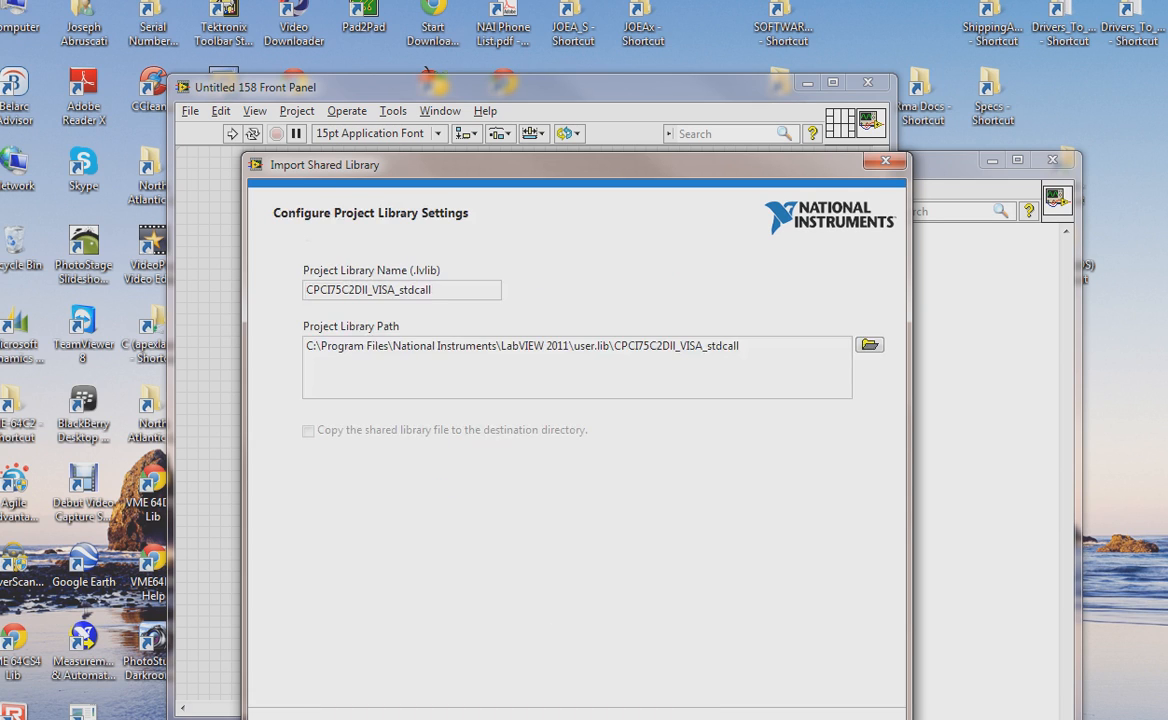
# - Accept the CPCI75C2DII_VISA_stdcall project library name and path and keep No Error Handling mode
pyautogui.click(762, 354)
pyautogui.click(680, 719)
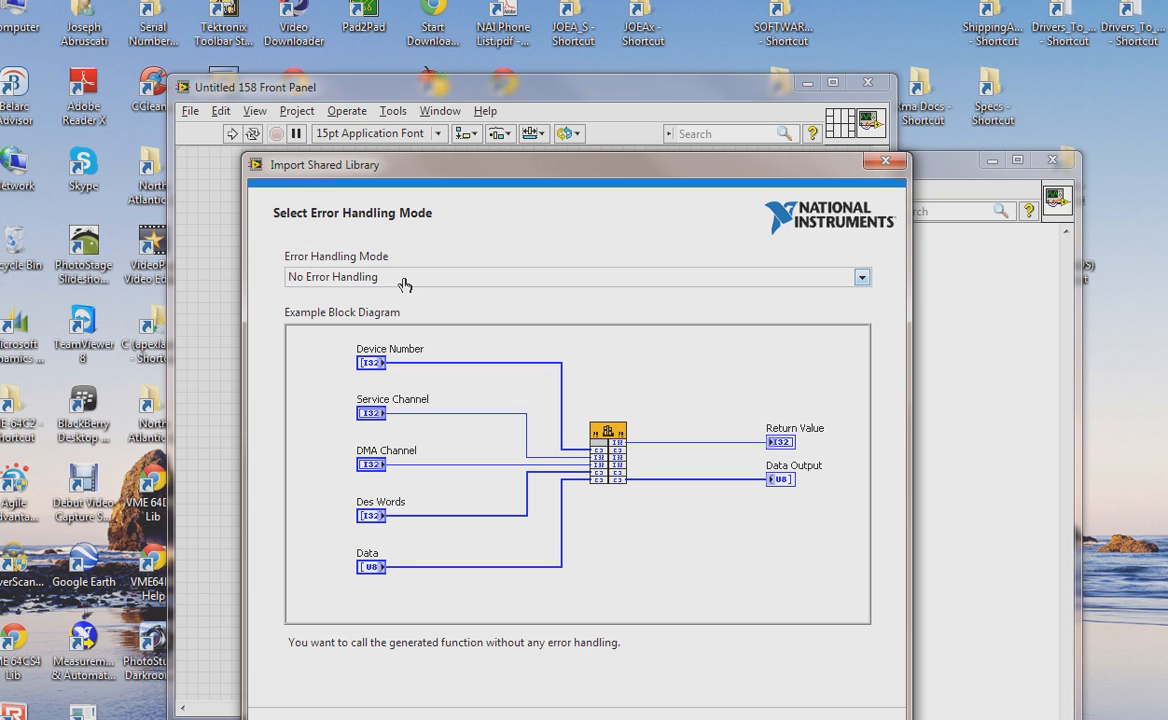
pyautogui.moveTo(541, 170); pyautogui.dragTo(473, 141)
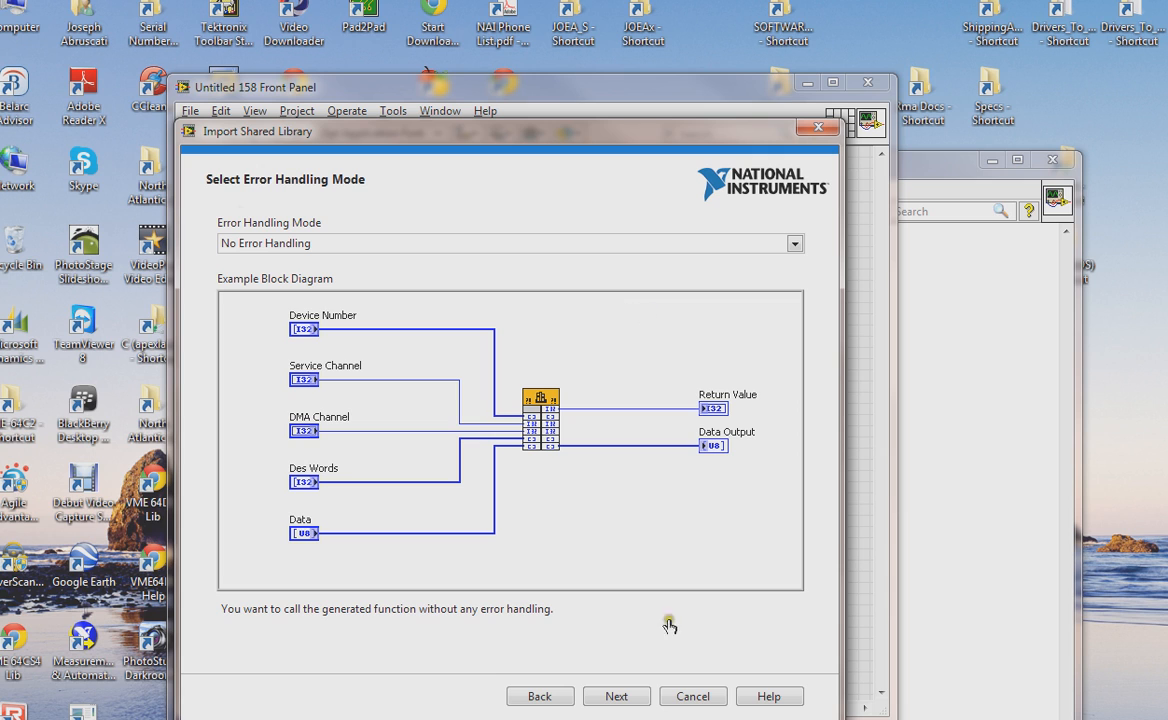
pyautogui.click(616, 697)
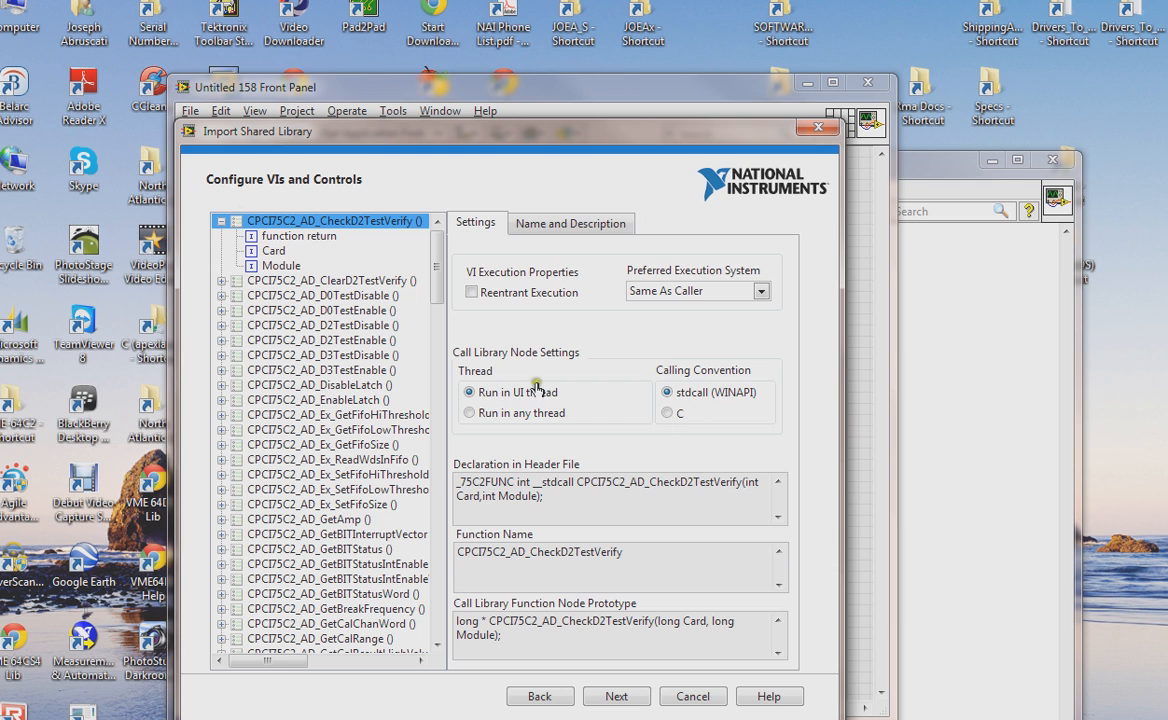
# - Review the generated VI and control configurations and continue to the summary
pyautogui.scroll(-1, 440, 287)
pyautogui.moveTo(440, 287); pyautogui.dragTo(458, 552)
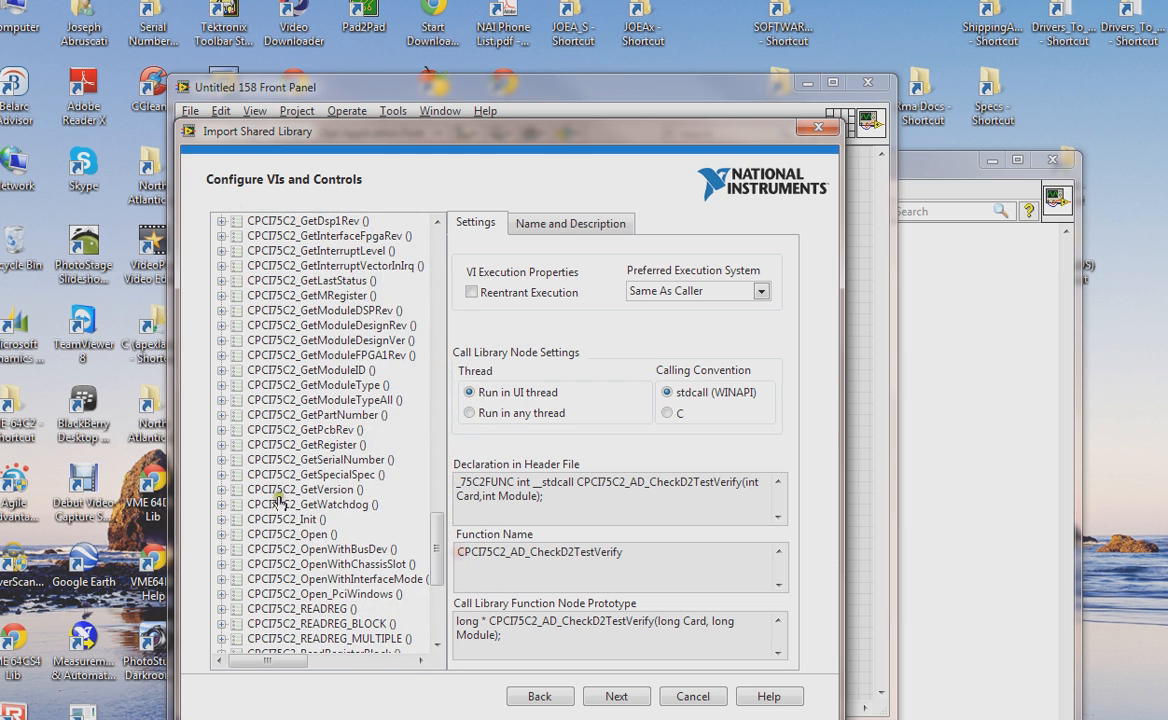
pyautogui.click(616, 696)
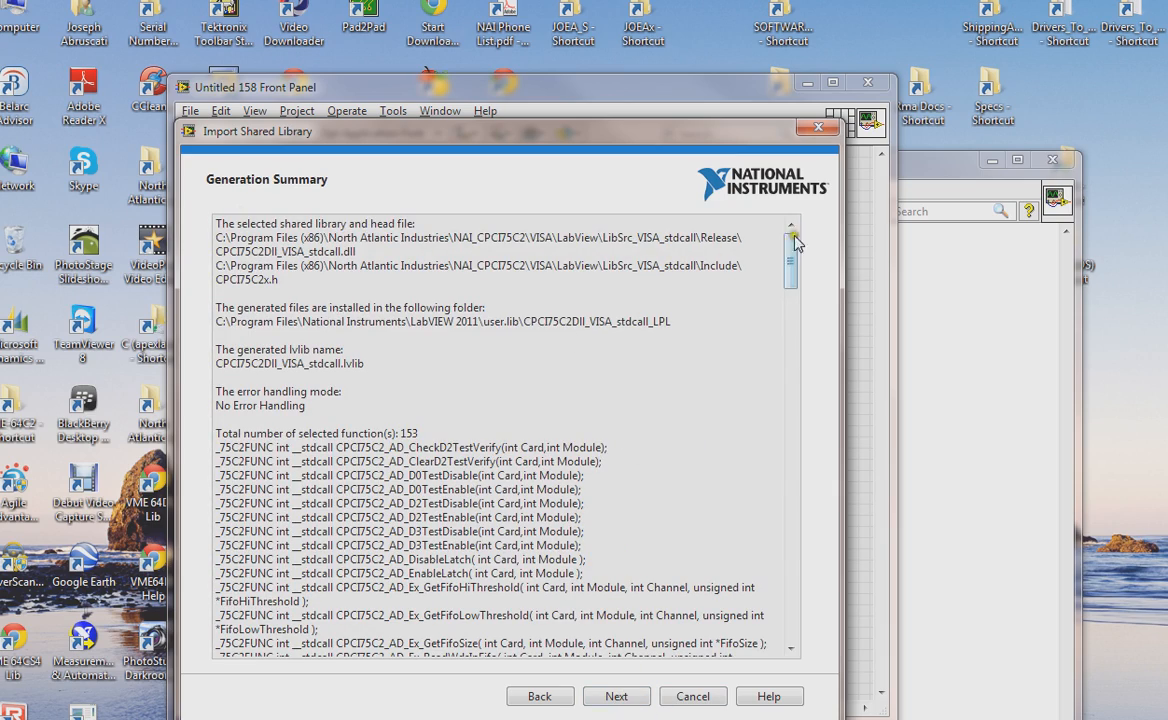
# - Review the generation summary, generate and finish the import, and close the report and library windows
pyautogui.moveTo(791, 240); pyautogui.dragTo(788, 514)
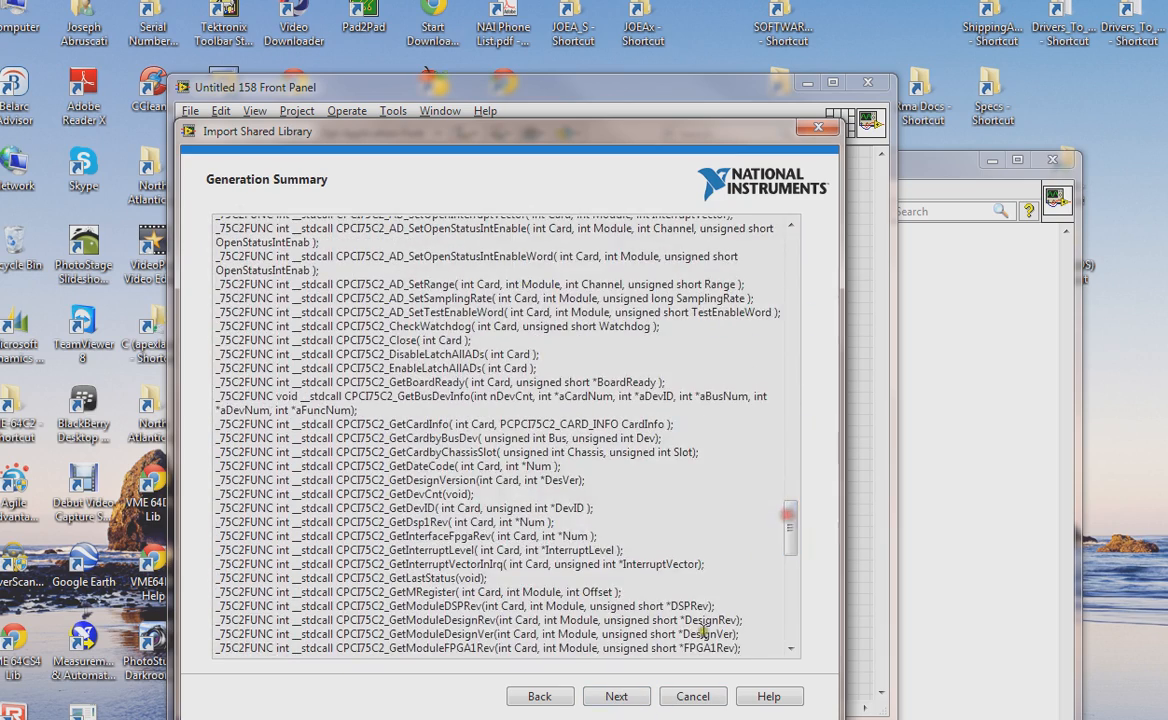
pyautogui.click(618, 696)
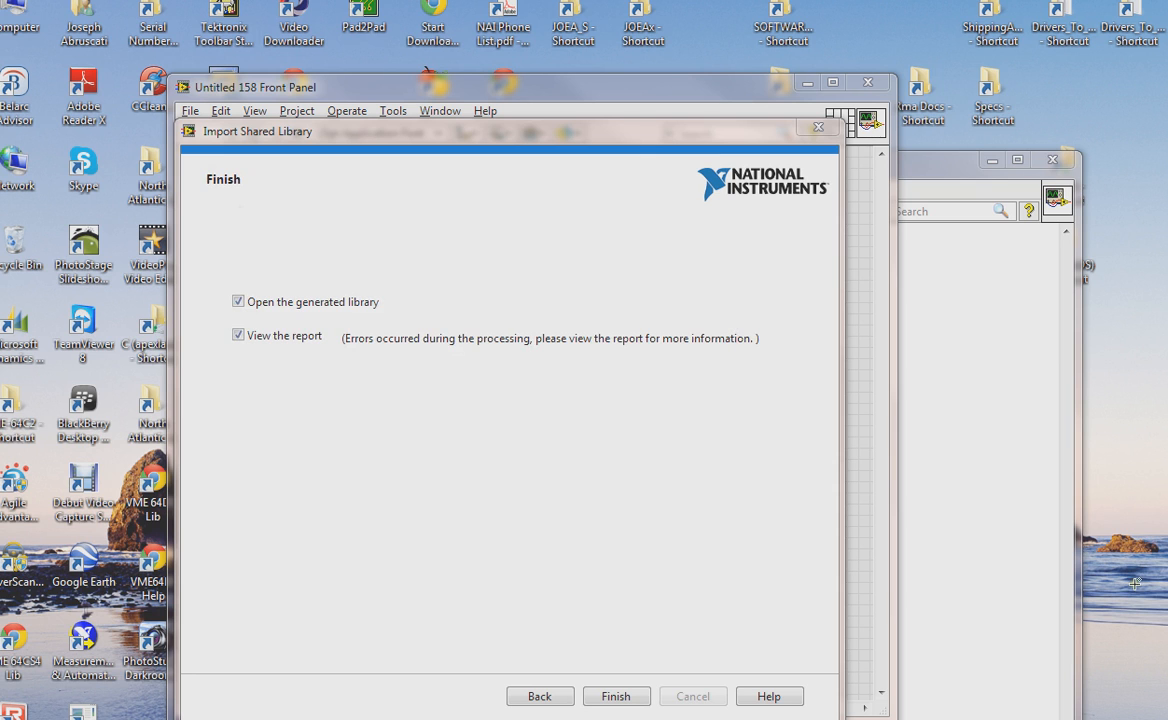
pyautogui.click(616, 696)
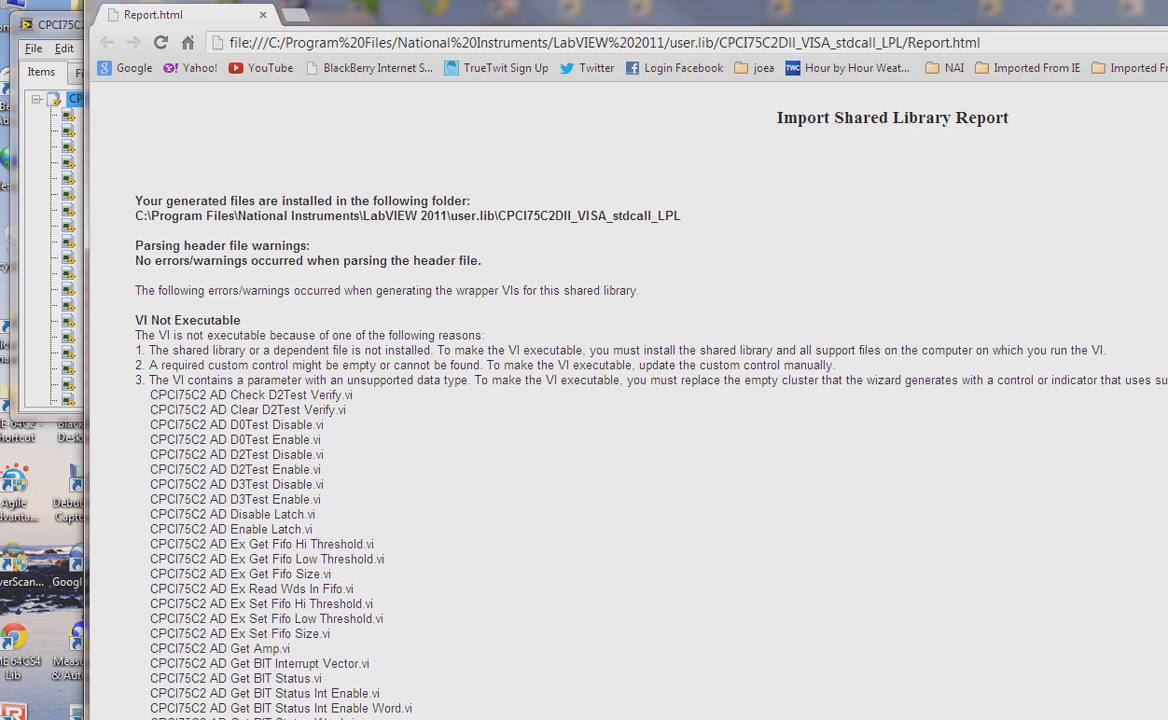
pyautogui.hotkey('alt', 'F4')
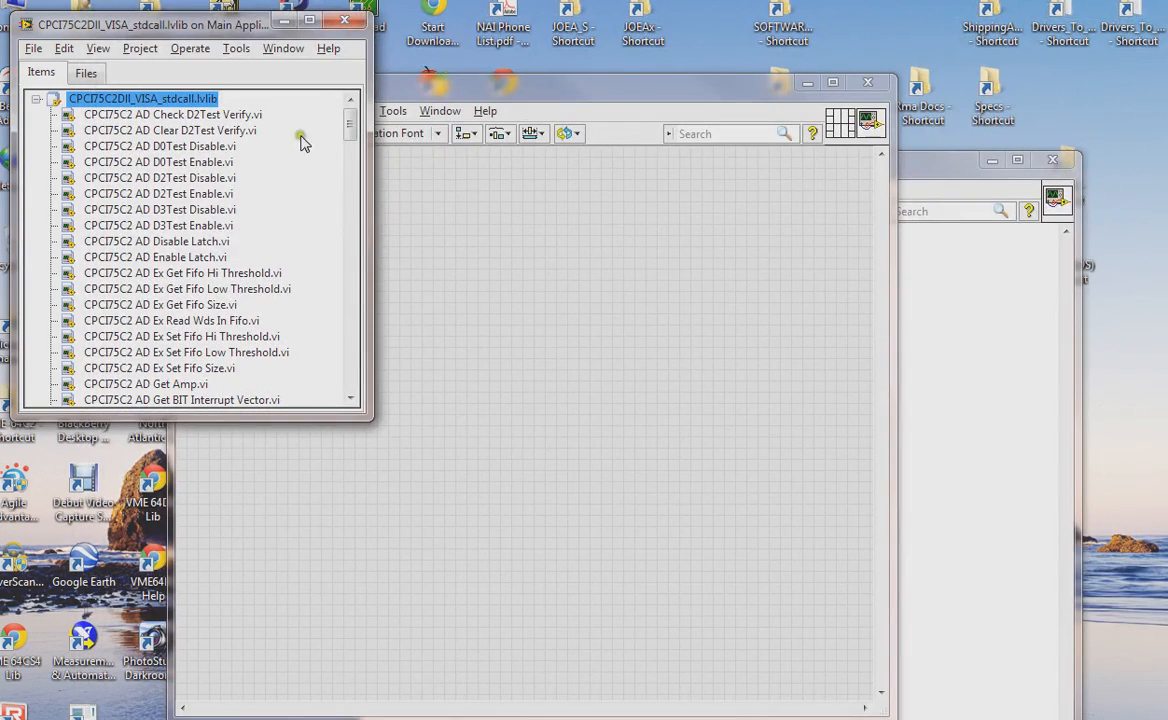
pyautogui.click(345, 20)
# - Open the Functions palette, pin the User Libraries subpalette, and open the CPCI75C2DII_VISA_stdcall VIs subpalette beside the block diagram
pyautogui.click(925, 177)
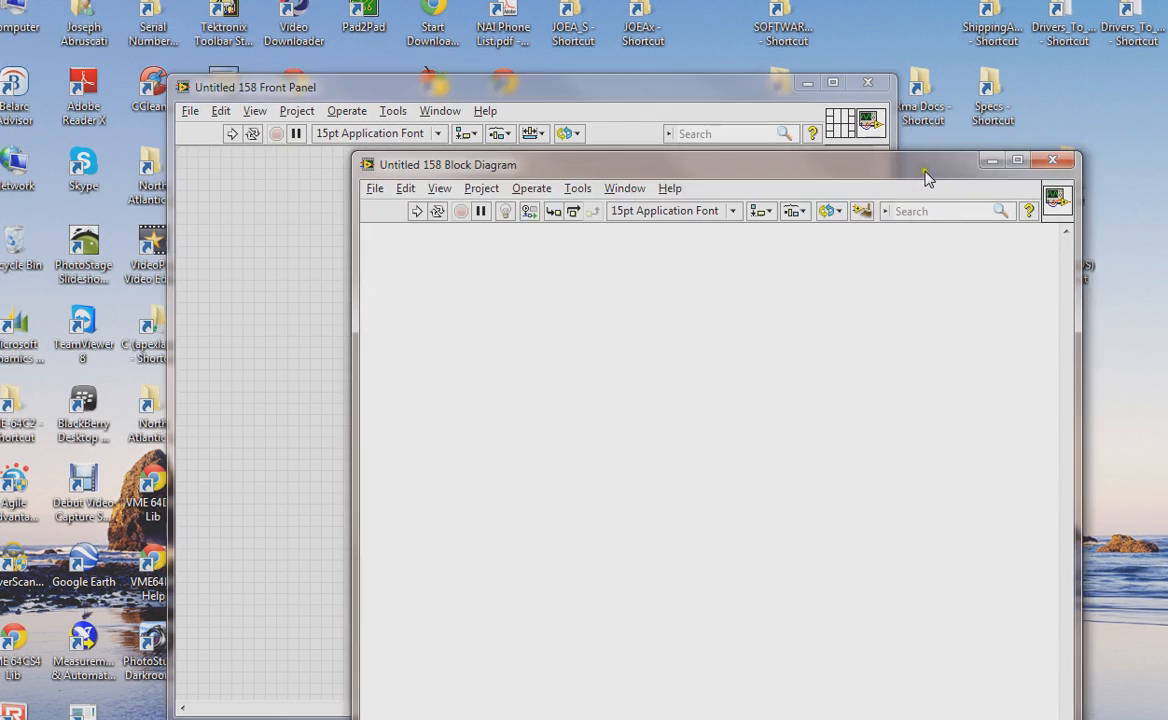
pyautogui.rightClick(584, 329)
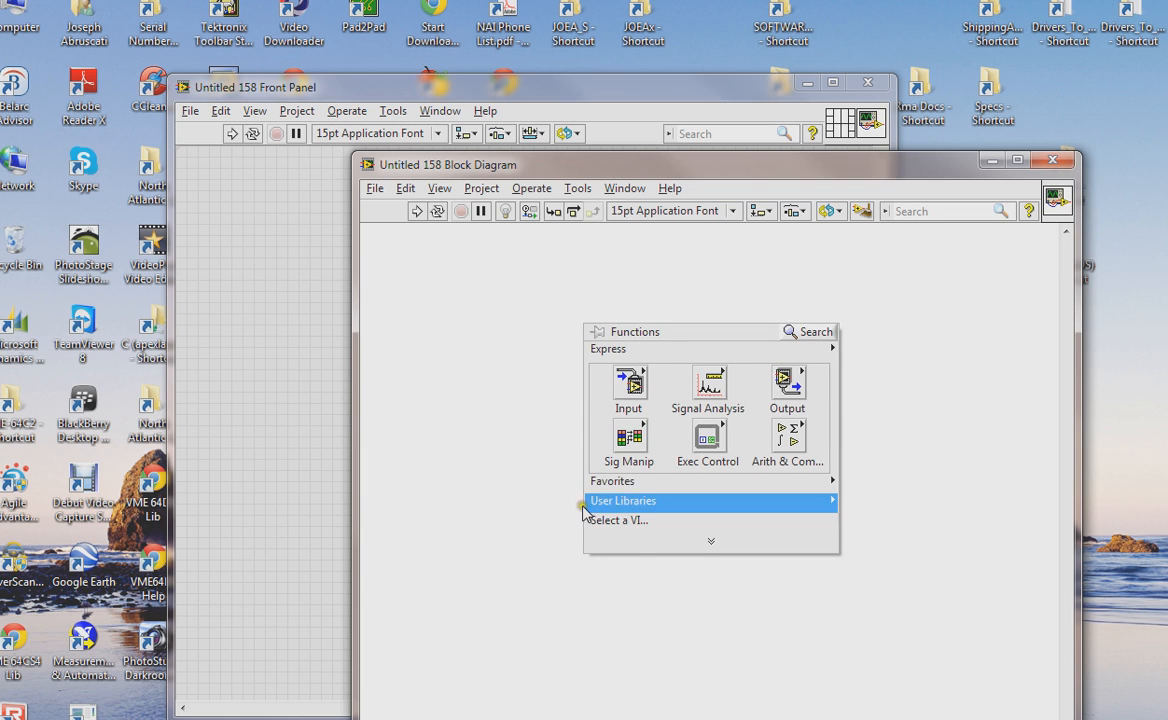
pyautogui.moveTo(633, 508)
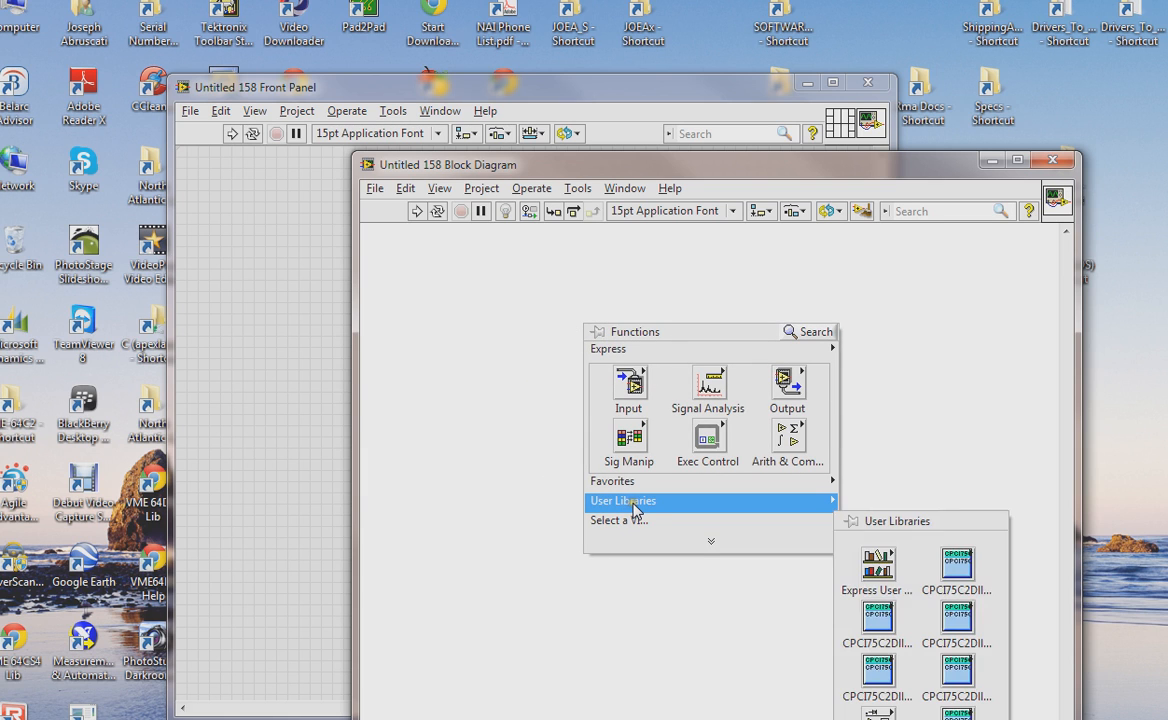
pyautogui.click(850, 520)
pyautogui.moveTo(877, 517); pyautogui.dragTo(956, 268)
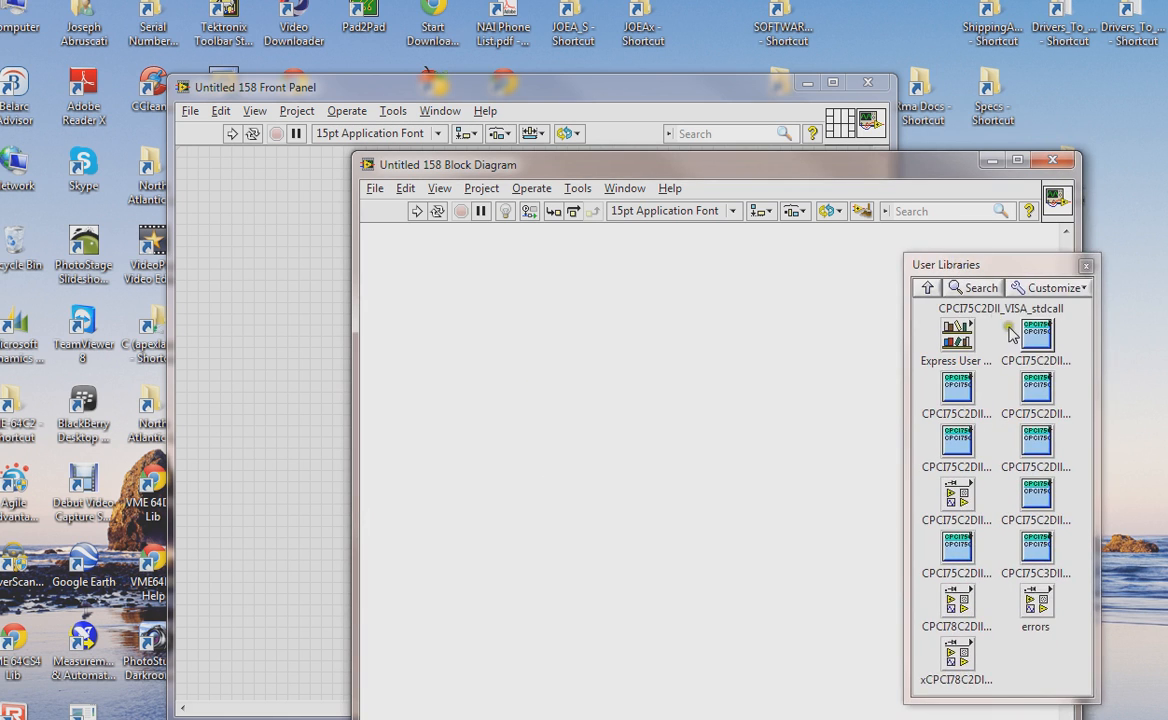
pyautogui.click(1030, 340)
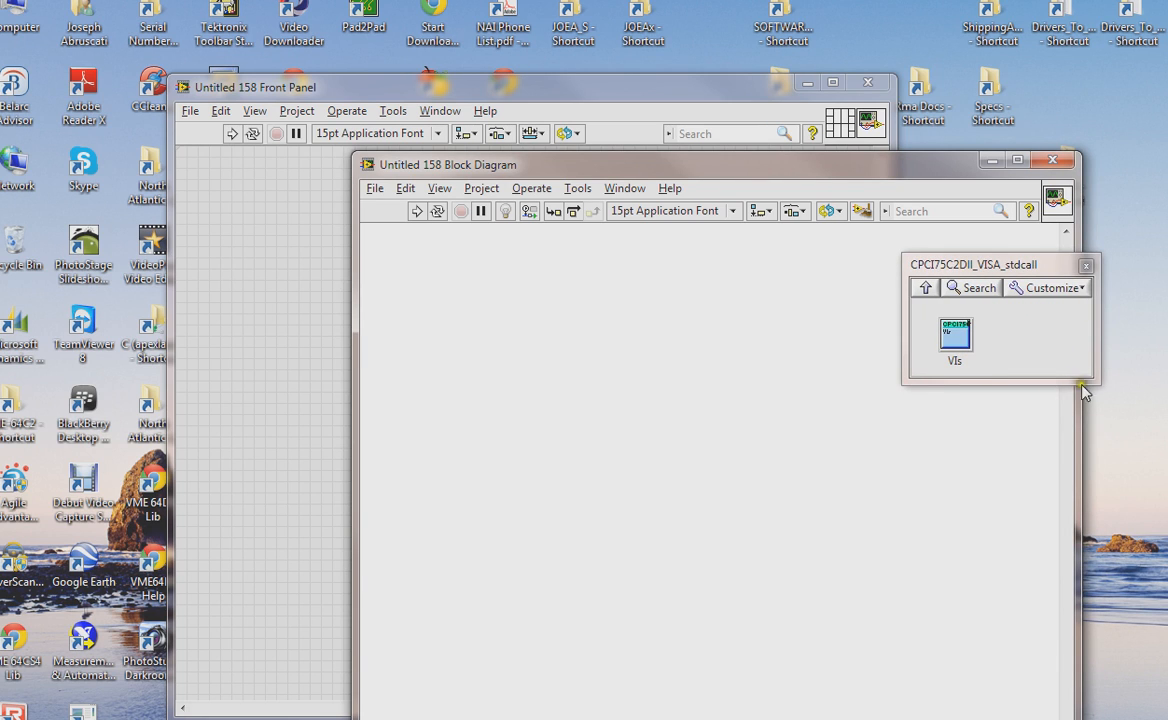
pyautogui.moveTo(1093, 385); pyautogui.dragTo(1167, 716)
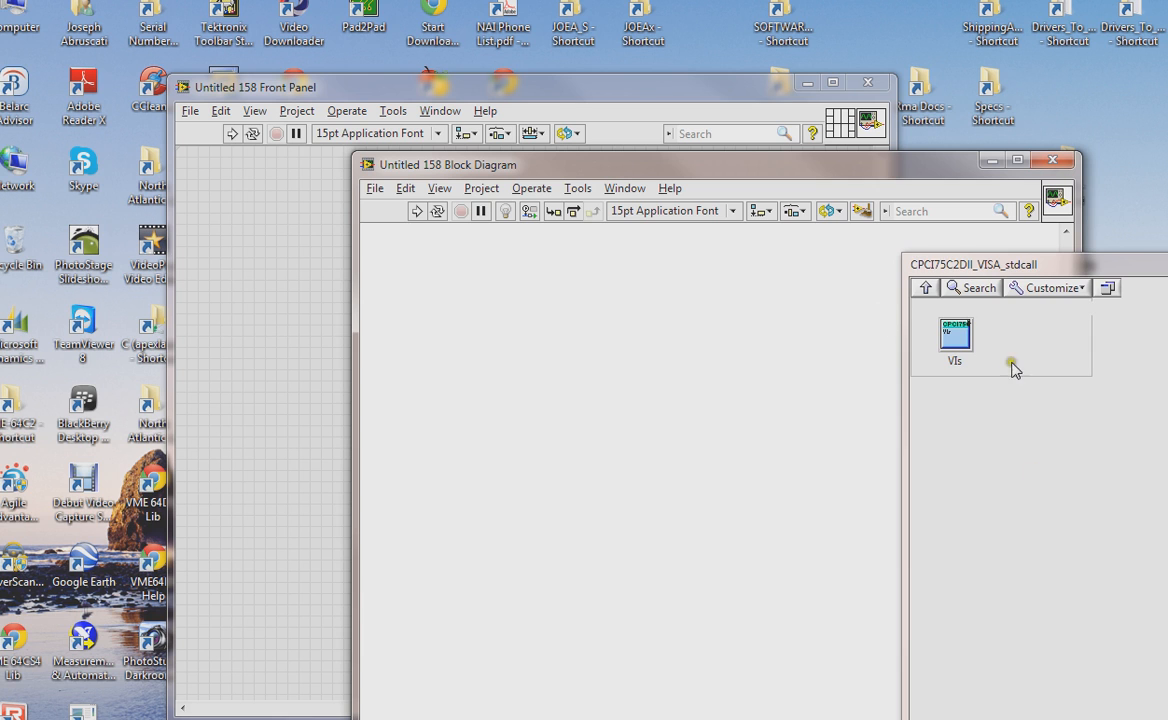
pyautogui.click(955, 335)
pyautogui.moveTo(1037, 268); pyautogui.dragTo(753, 63)
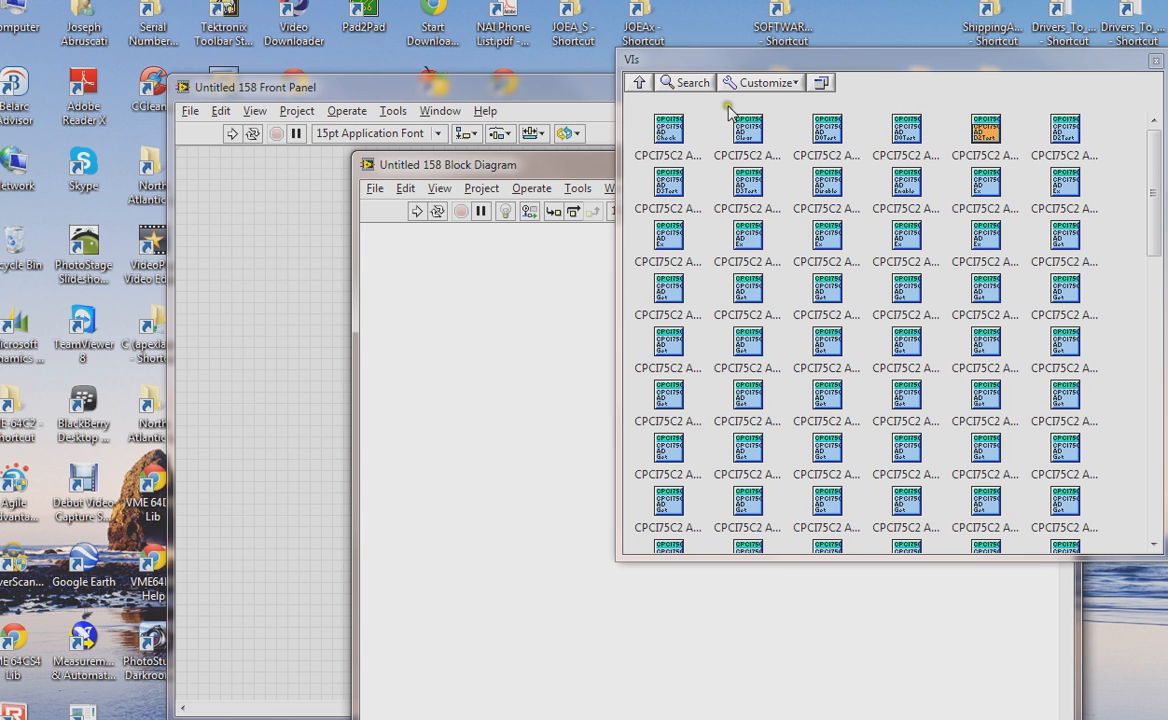
# - Browse back up to User Libraries, reopen the CPCI75C2DII VIs subpalette, and reposition it beside the diagram
pyautogui.click(637, 84)
pyautogui.click(637, 85)
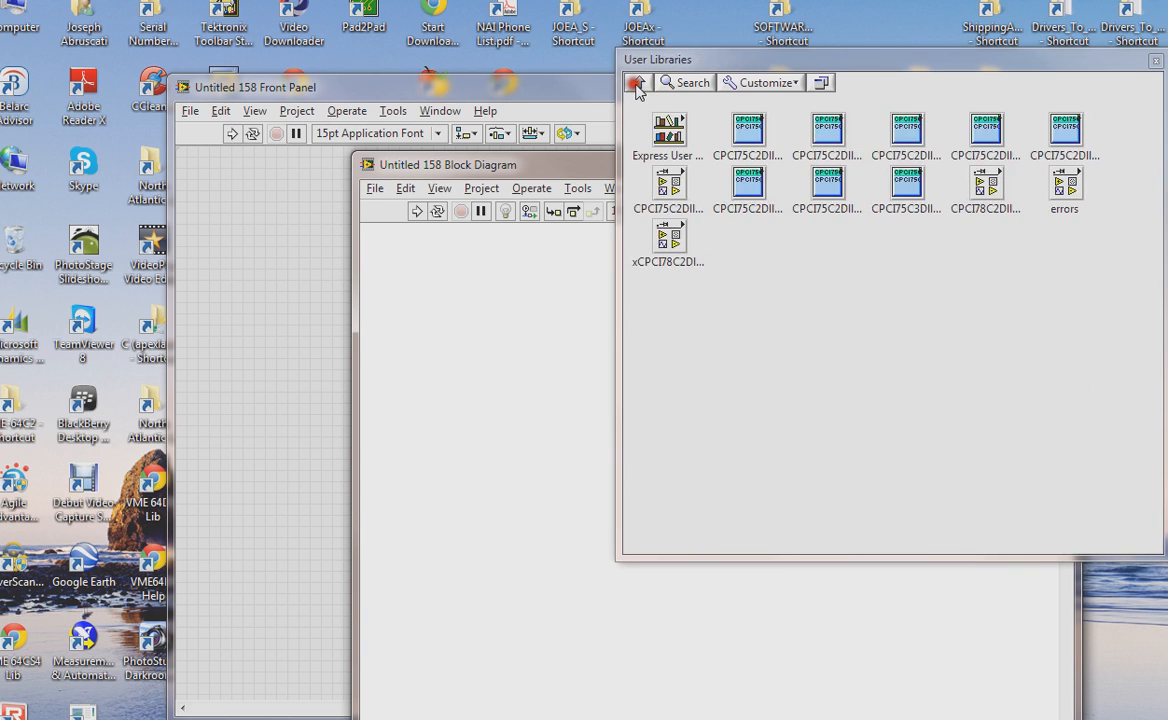
pyautogui.click(758, 145)
pyautogui.click(690, 155)
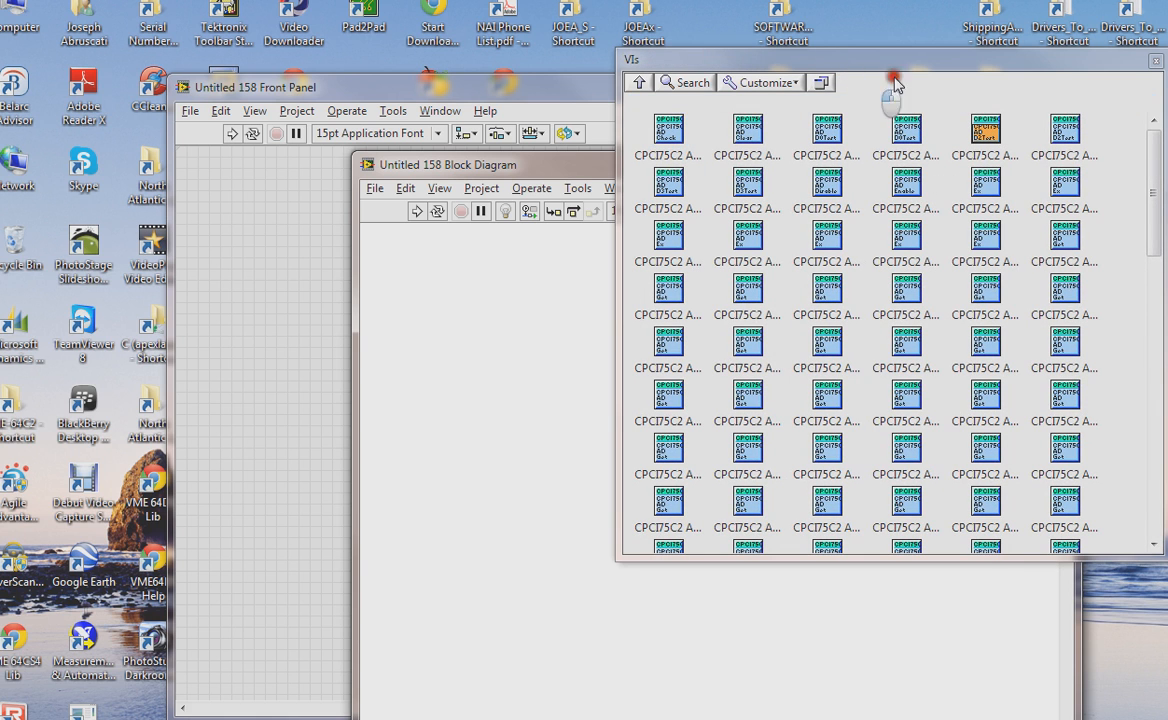
pyautogui.moveTo(838, 67); pyautogui.dragTo(976, 90)
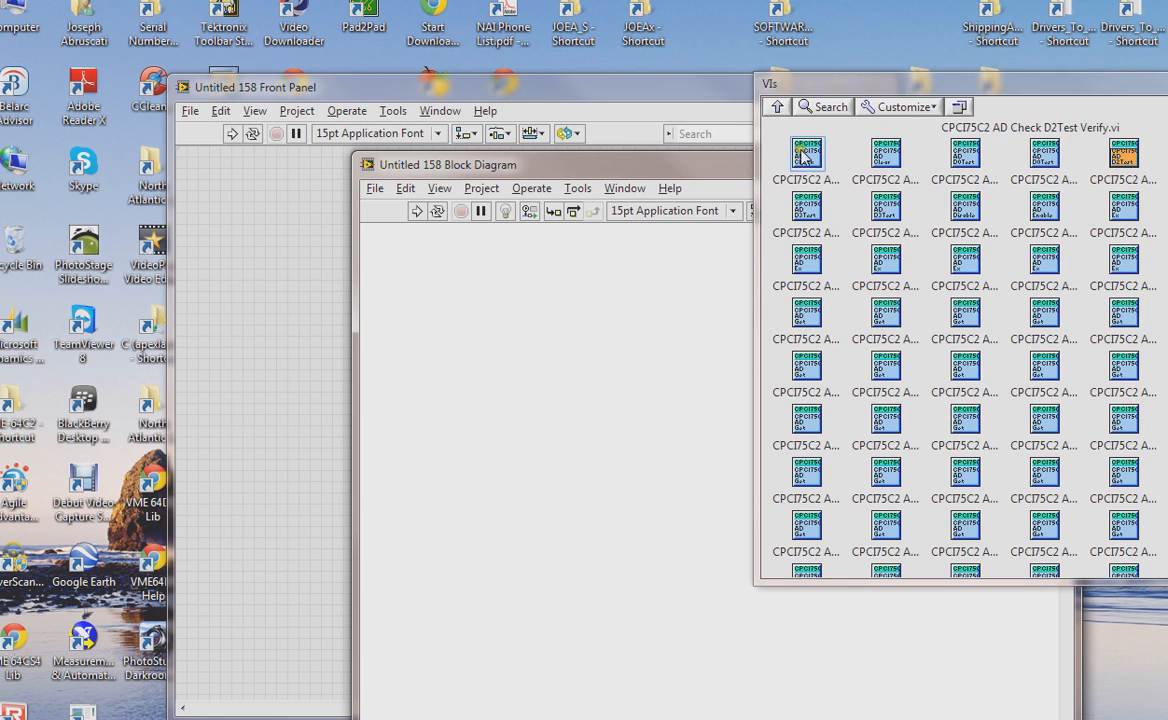
# - Place the CPCI75C2 AD Check D2Test Verify.vi from the VIs subpalette onto the block diagram
pyautogui.moveTo(807, 152); pyautogui.dragTo(493, 320)
pyautogui.rightClick(493, 321)
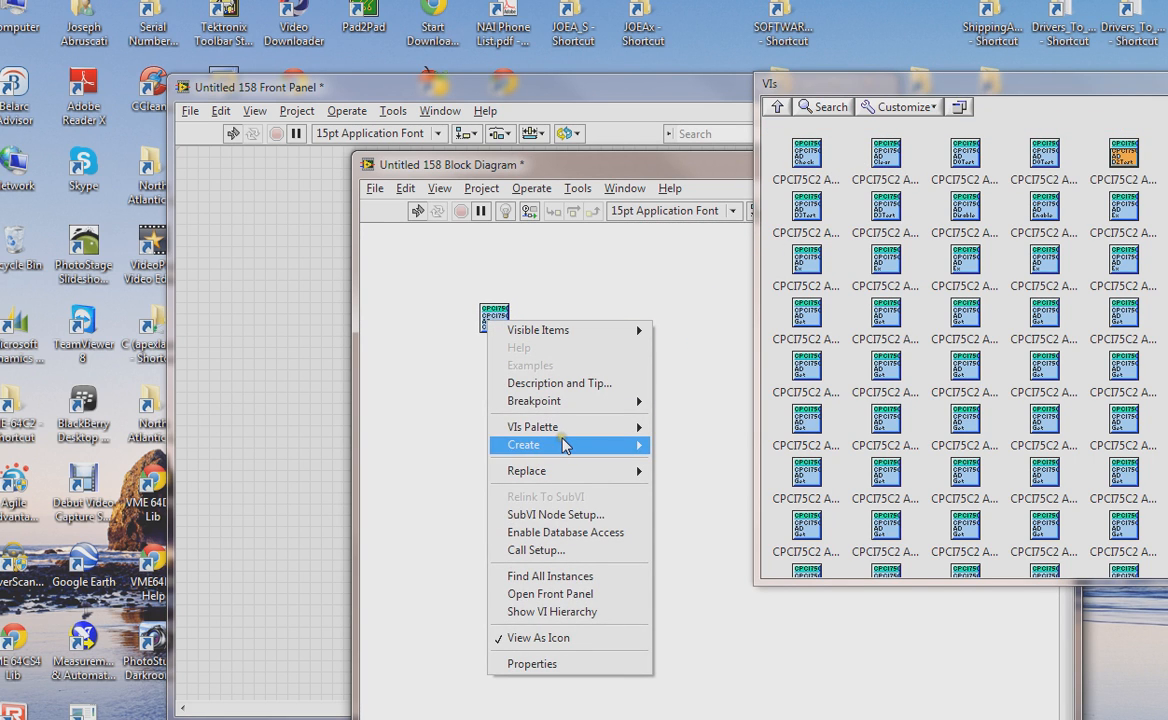
pyautogui.moveTo(563, 445)
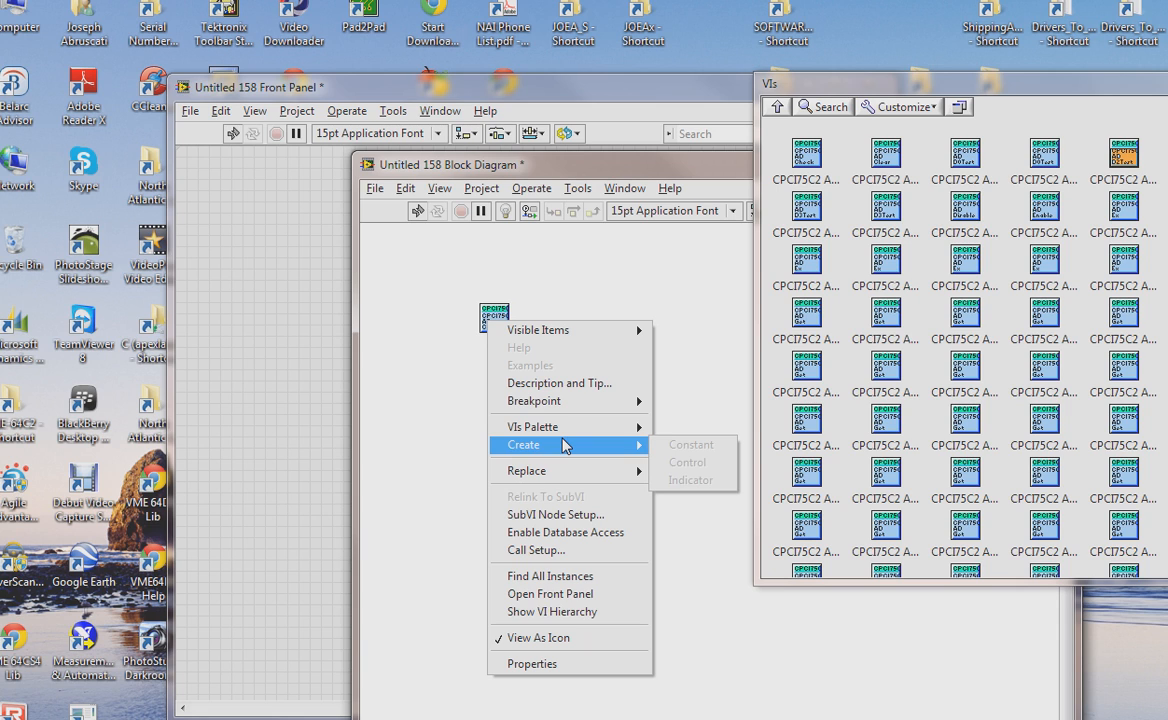
pyautogui.click(446, 279)
# - Show the label of the CPCI75C2 AD Check D2Test Verify node on the block diagram
pyautogui.rightClick(503, 323)
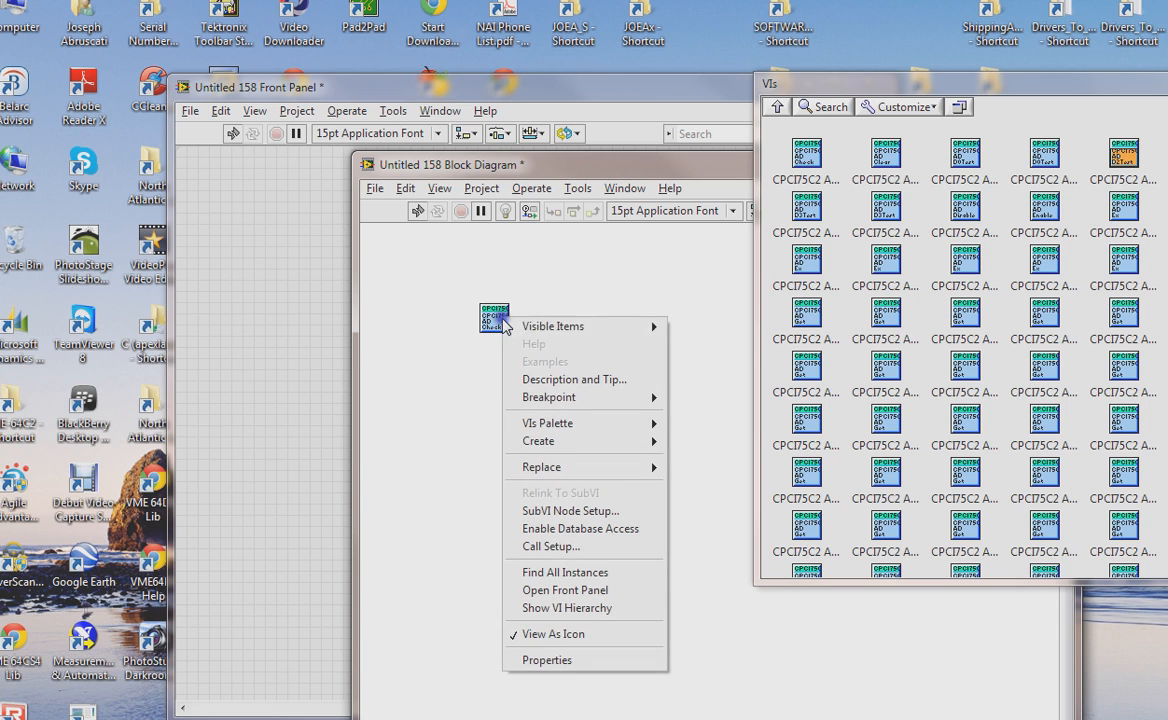
pyautogui.moveTo(600, 326)
pyautogui.click(690, 326)
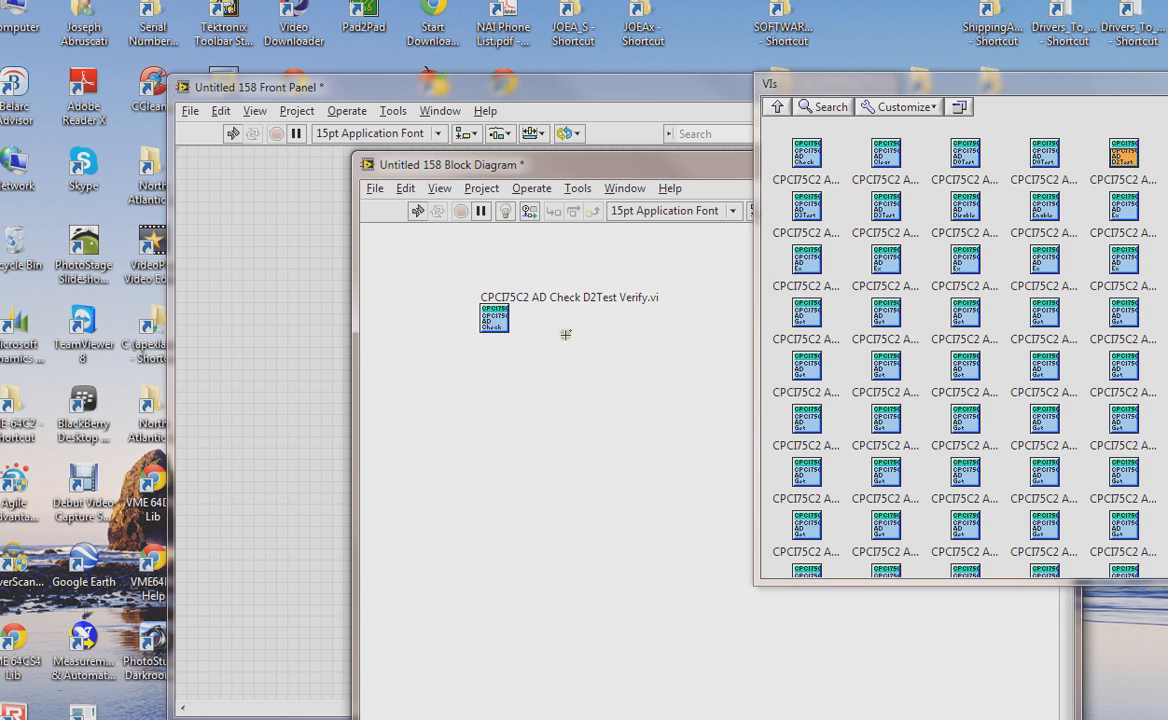
# - Open the subVI's front panel and its icon editor to inspect them, then close both windows
pyautogui.click(500, 325)
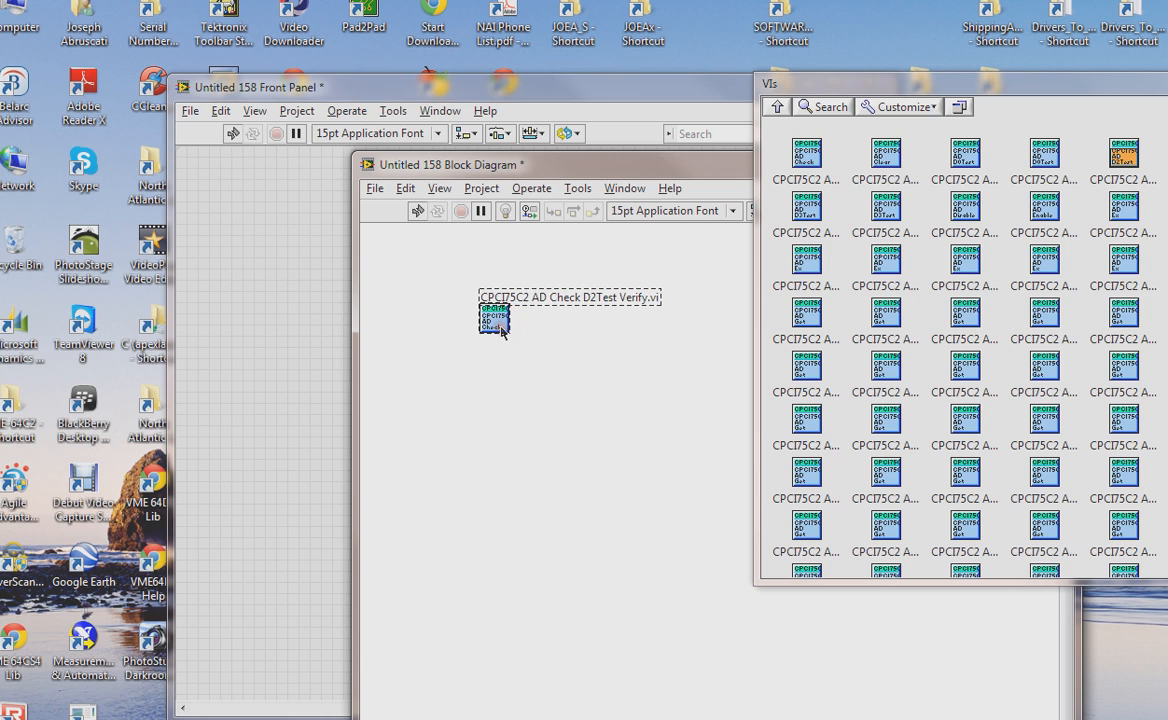
pyautogui.doubleClick(500, 325)
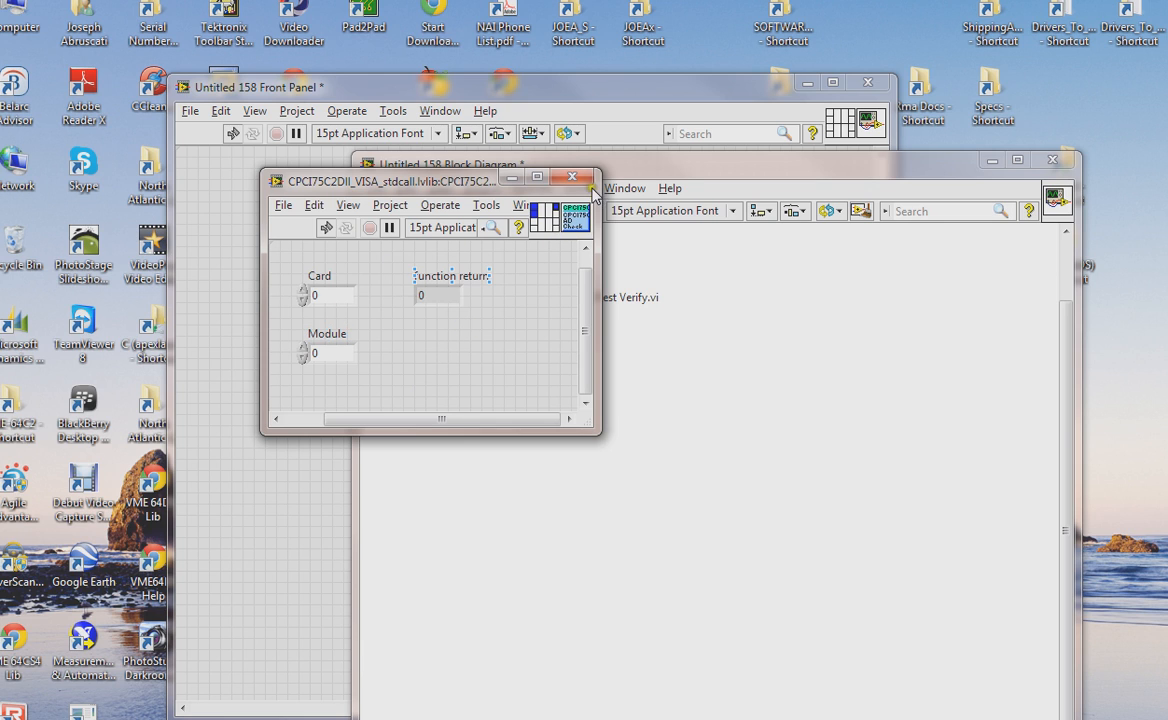
pyautogui.doubleClick(578, 220)
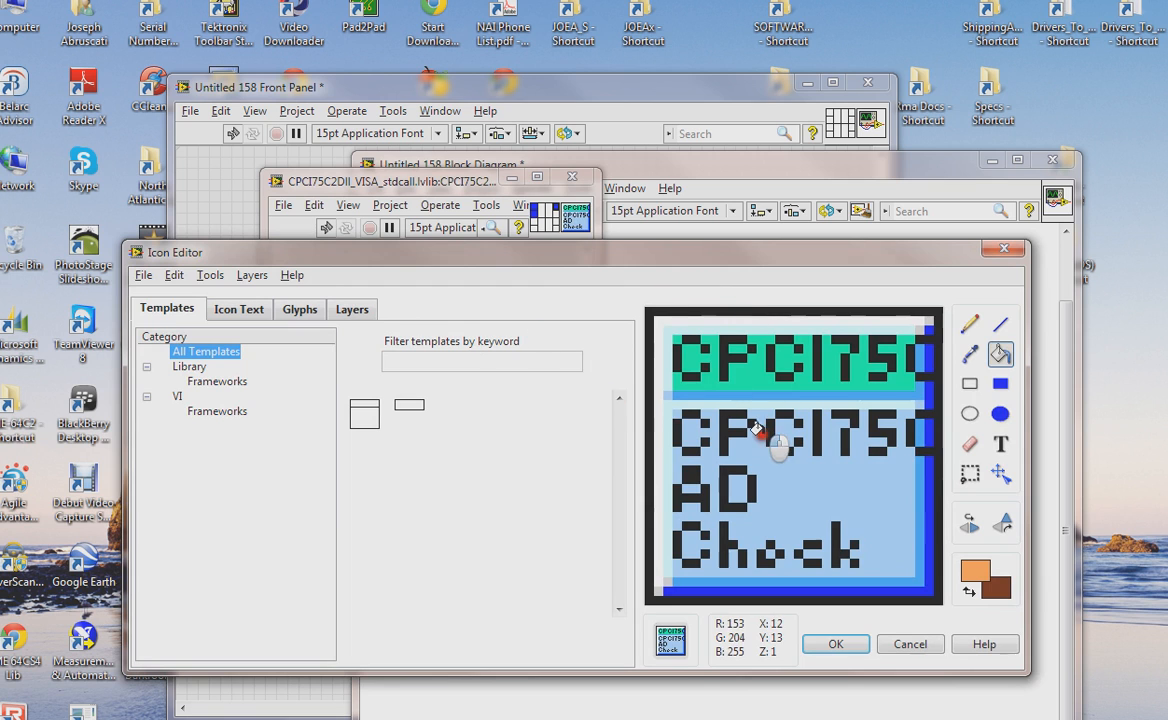
pyautogui.click(1004, 248)
pyautogui.click(572, 177)
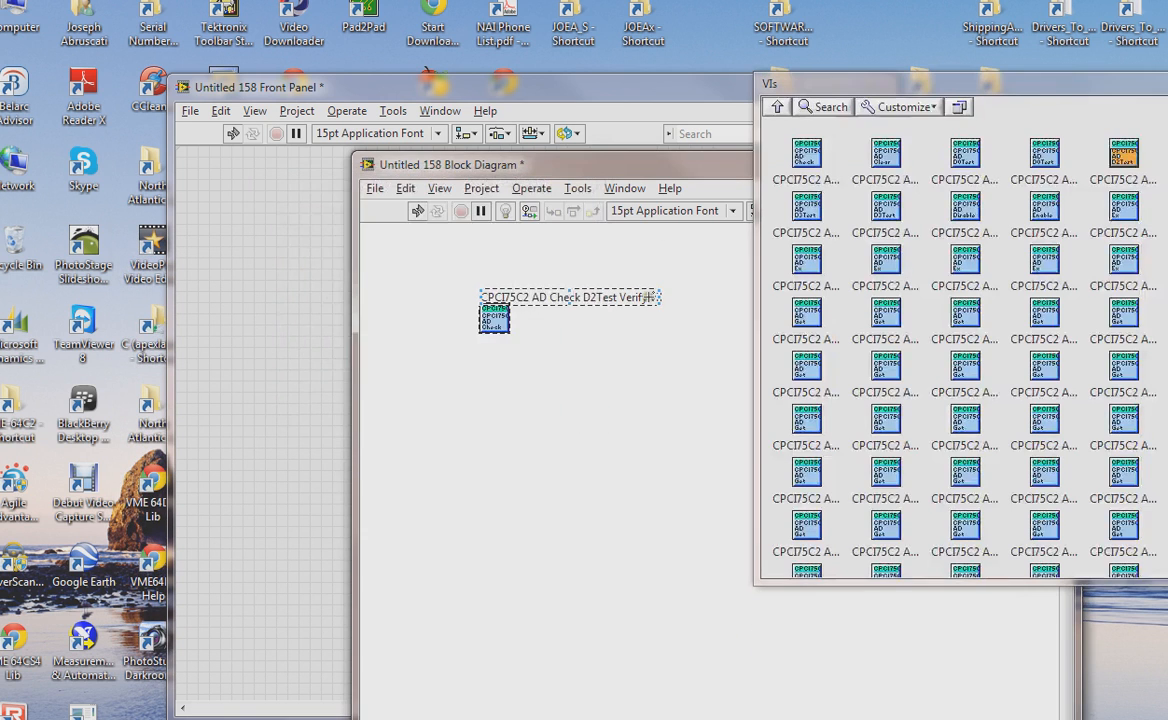